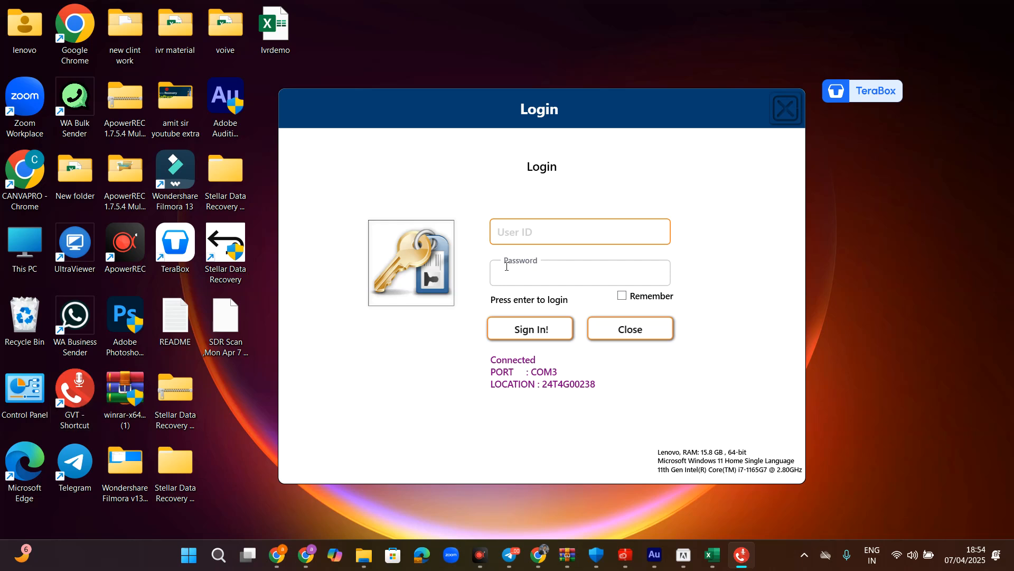
# - Sign in to the dialer with the administrator user ID and password
pyautogui.click(534, 239)
pyautogui.write('admin')
pyautogui.press('Tab')
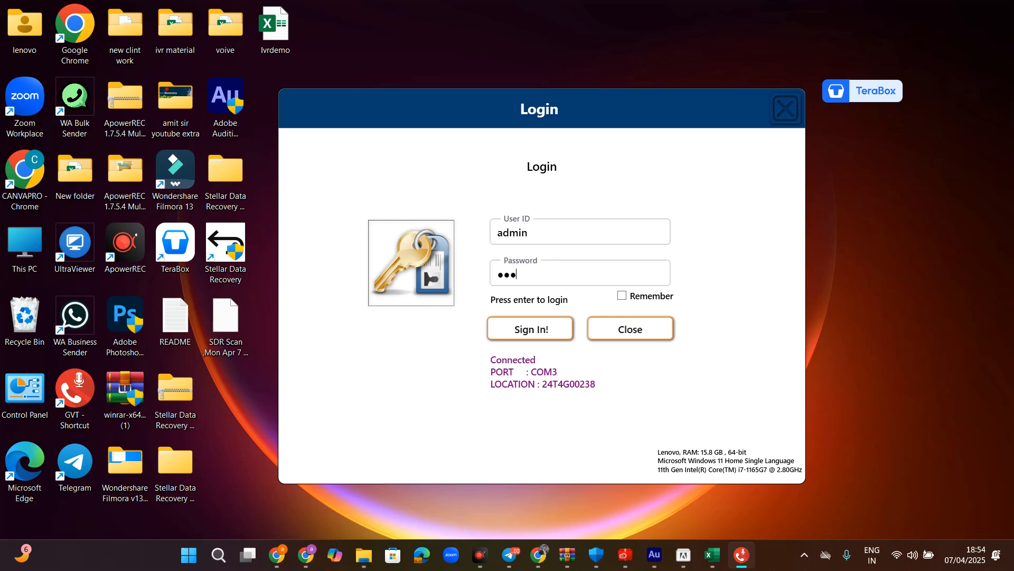
pyautogui.click(544, 331)
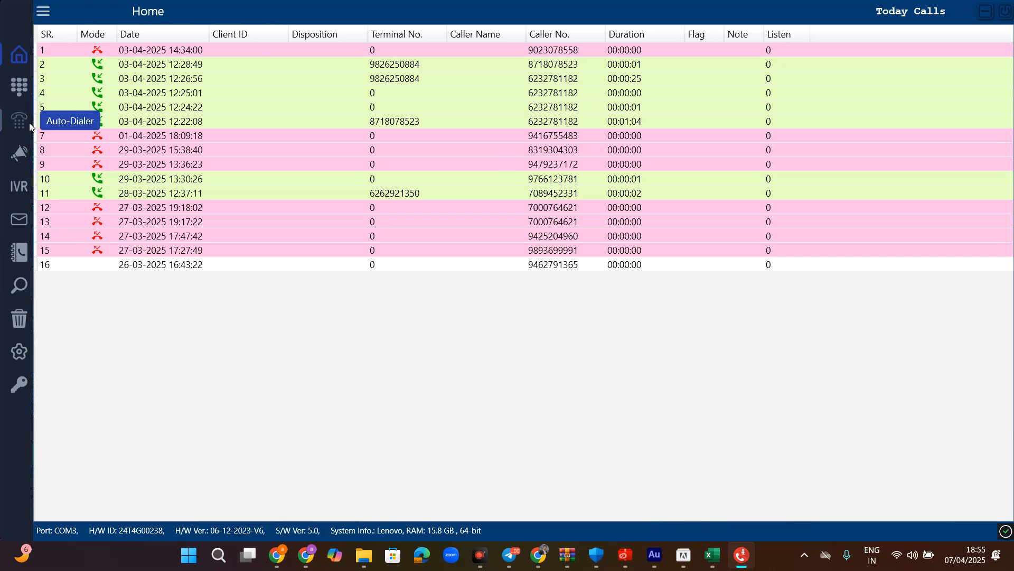
# - Open the Voice Broadcasting window showing the two numbers marked interested
pyautogui.click(21, 154)
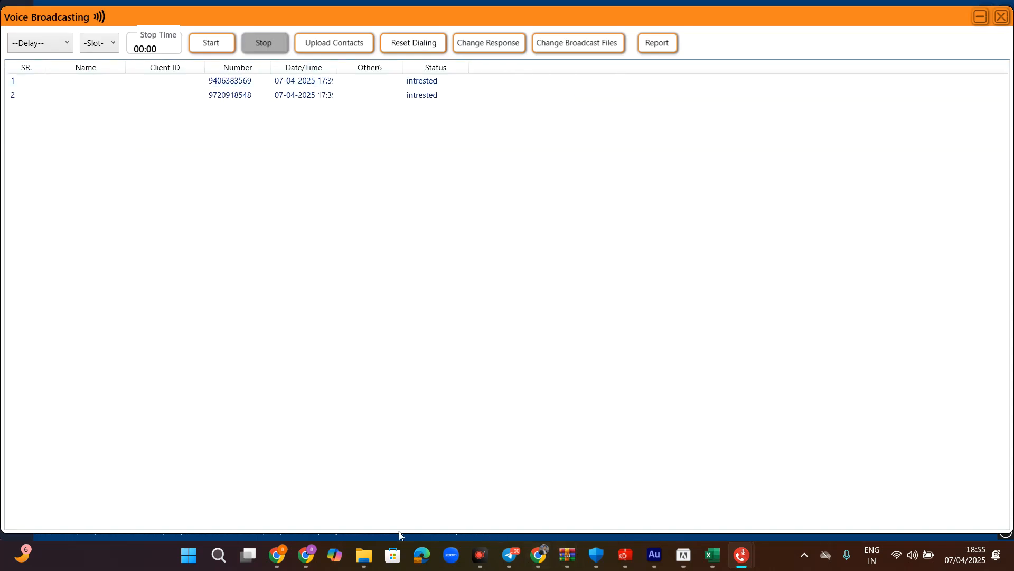
# - In a new Chrome tab, search 'white boadrd' and start a new Web Whiteboard board
pyautogui.click(307, 561)
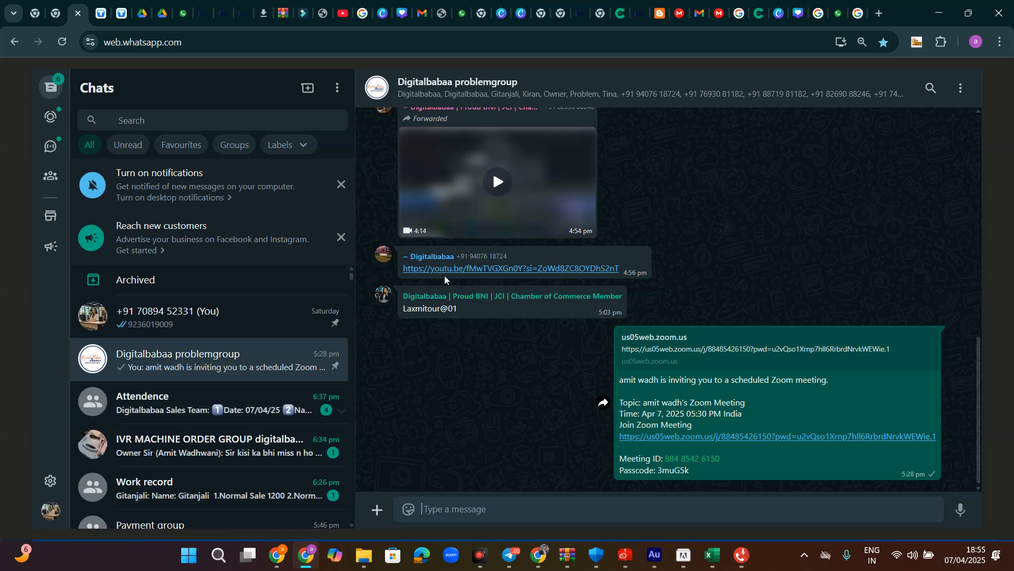
pyautogui.click(879, 13)
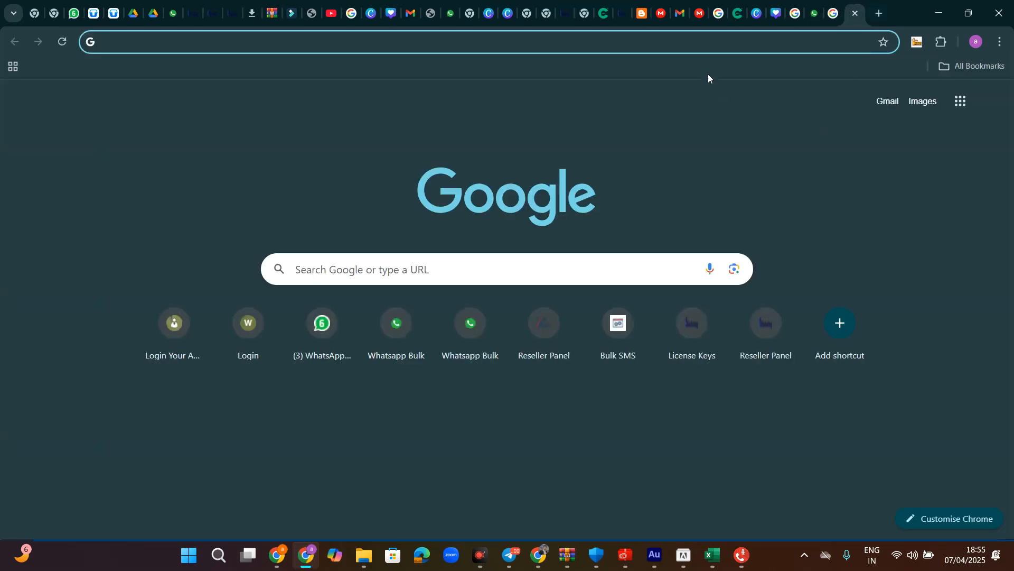
pyautogui.click(694, 44)
pyautogui.write('white')
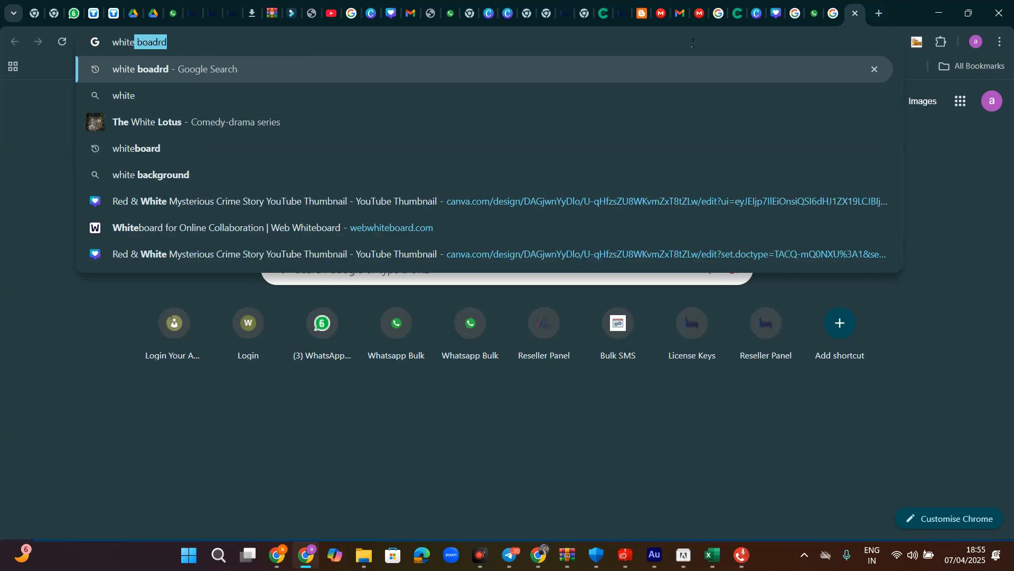
pyautogui.press('Return')
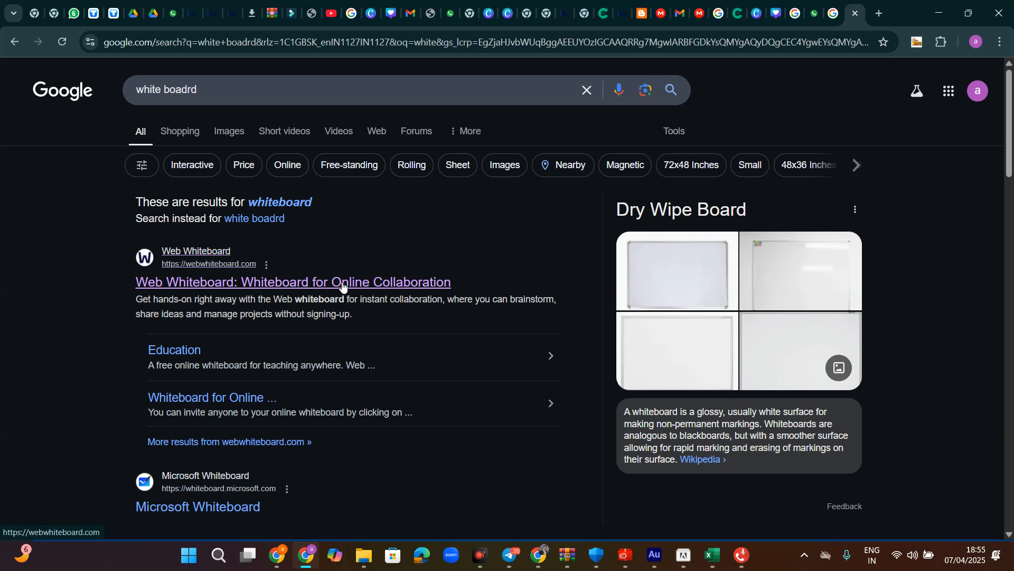
pyautogui.click(344, 284)
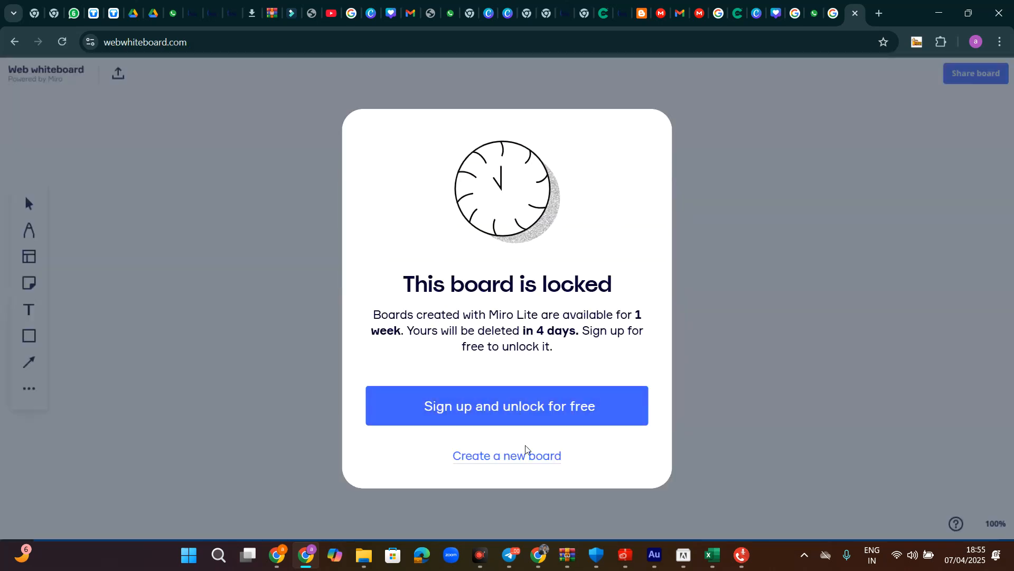
pyautogui.click(524, 459)
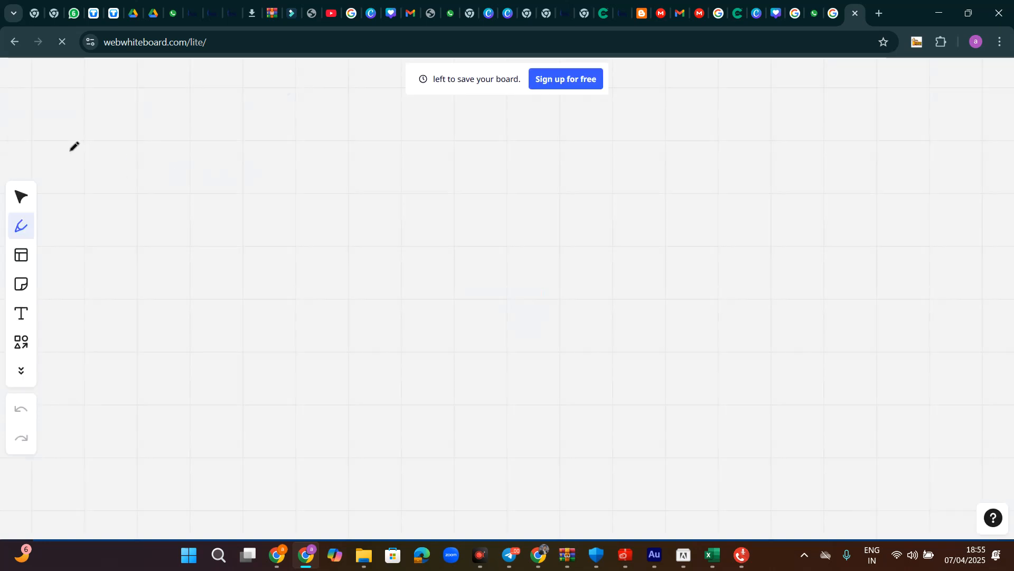
# - Hand-draw the number 1 and circle it on the board
pyautogui.moveTo(82, 144); pyautogui.dragTo(88, 170)
pyautogui.moveTo(76, 130)
pyautogui.mouseDown()
pyautogui.moveTo(95, 188)
pyautogui.moveTo(84, 121)
pyautogui.moveTo(73, 128)
pyautogui.mouseUp()
pyautogui.moveTo(181, 131); pyautogui.dragTo(193, 204)
# - Handwrite Excel beside the circled 1, underline it and loop around it
pyautogui.moveTo(181, 133); pyautogui.dragTo(228, 133)
pyautogui.moveTo(183, 155)
pyautogui.mouseDown()
pyautogui.moveTo(229, 160)
pyautogui.moveTo(264, 187)
pyautogui.mouseUp()
pyautogui.moveTo(294, 121); pyautogui.dragTo(267, 182)
pyautogui.moveTo(251, 144); pyautogui.dragTo(301, 187)
pyautogui.moveTo(323, 137)
pyautogui.mouseDown()
pyautogui.moveTo(321, 191)
pyautogui.moveTo(355, 162)
pyautogui.moveTo(341, 189)
pyautogui.moveTo(357, 199)
pyautogui.mouseUp()
pyautogui.moveTo(361, 101)
pyautogui.mouseDown()
pyautogui.moveTo(378, 170)
pyautogui.moveTo(421, 189)
pyautogui.mouseUp()
pyautogui.moveTo(171, 217); pyautogui.dragTo(479, 218)
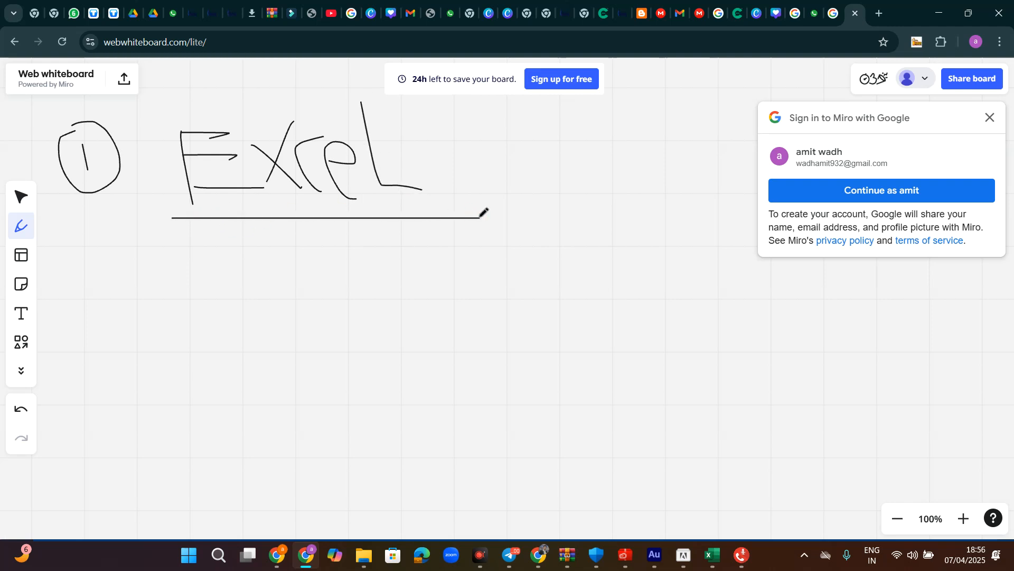
pyautogui.moveTo(432, 136)
pyautogui.mouseDown()
pyautogui.moveTo(265, 70)
pyautogui.moveTo(149, 154)
pyautogui.moveTo(297, 295)
pyautogui.moveTo(481, 171)
pyautogui.moveTo(425, 133)
pyautogui.mouseUp()
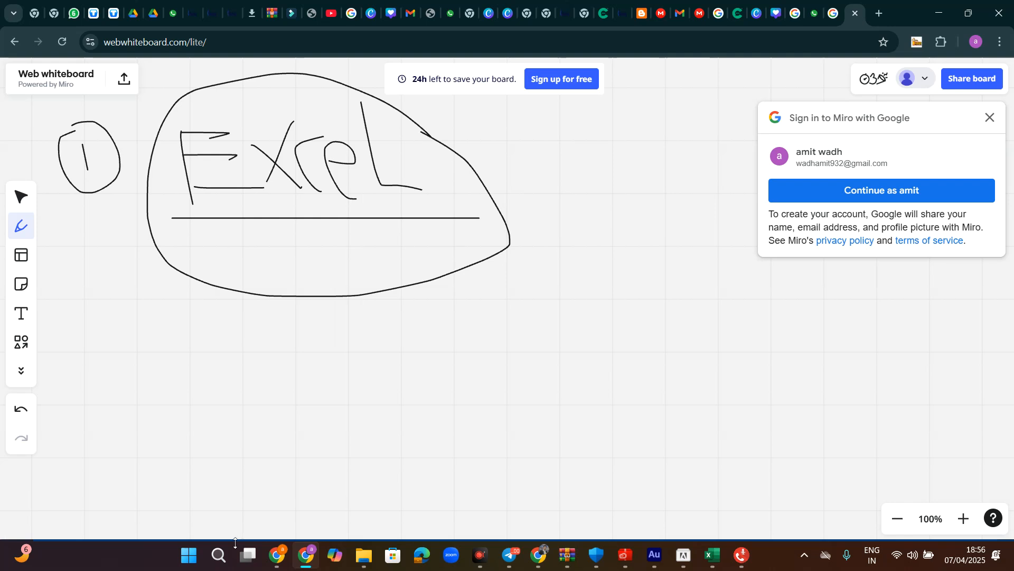
# - Search Windows for 'excel' and launch Excel to a blank Book1 workbook
pyautogui.click(218, 554)
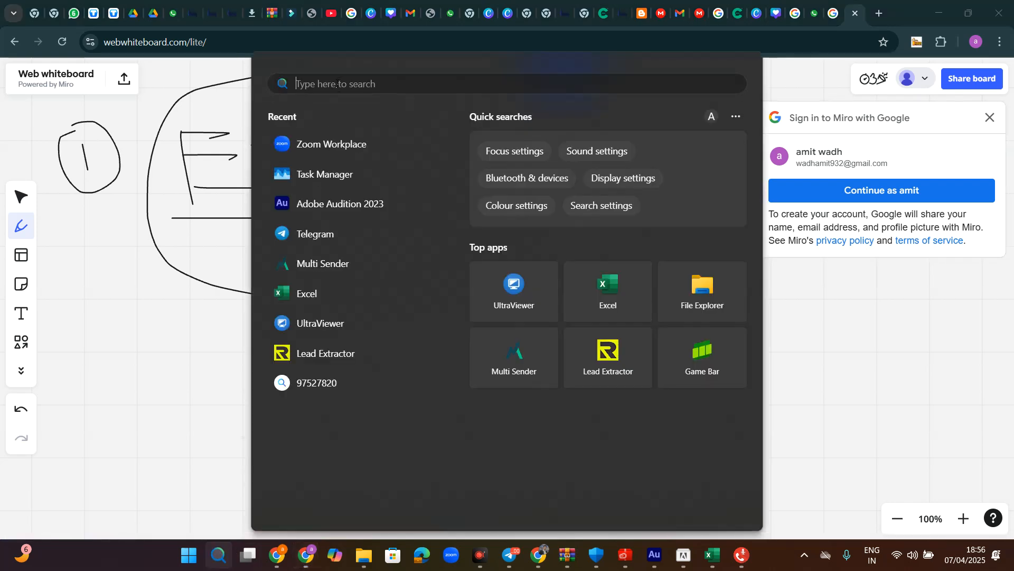
pyautogui.write('excel')
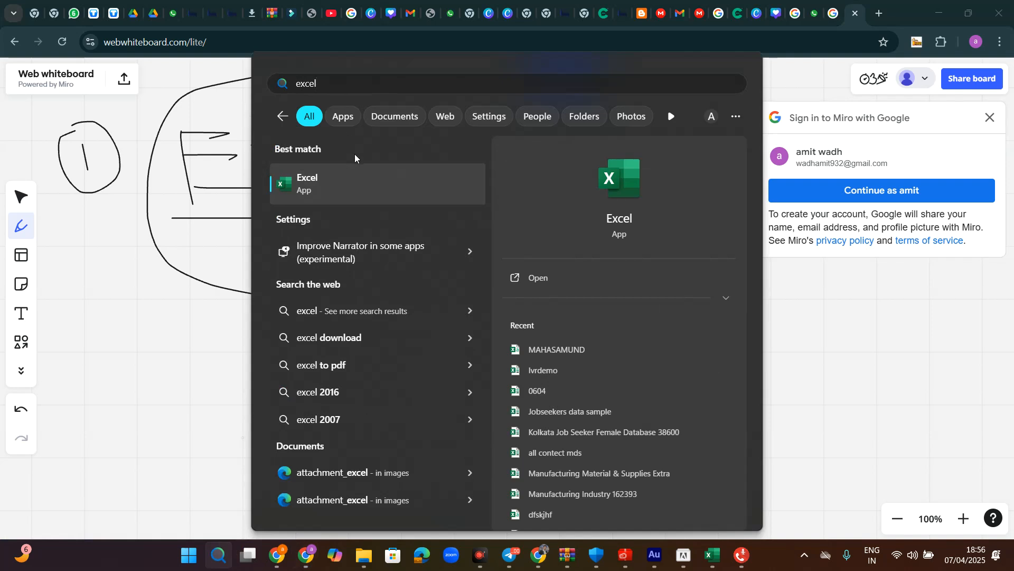
pyautogui.click(344, 182)
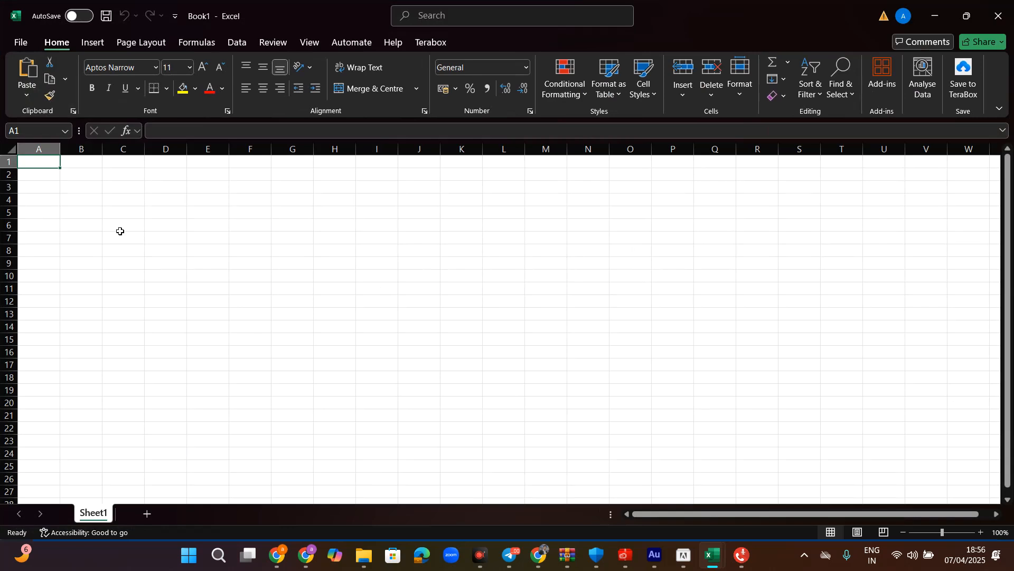
pyautogui.doubleClick(45, 164)
pyautogui.write('num')
pyautogui.press('BackSpace')
pyautogui.press('BackSpace')
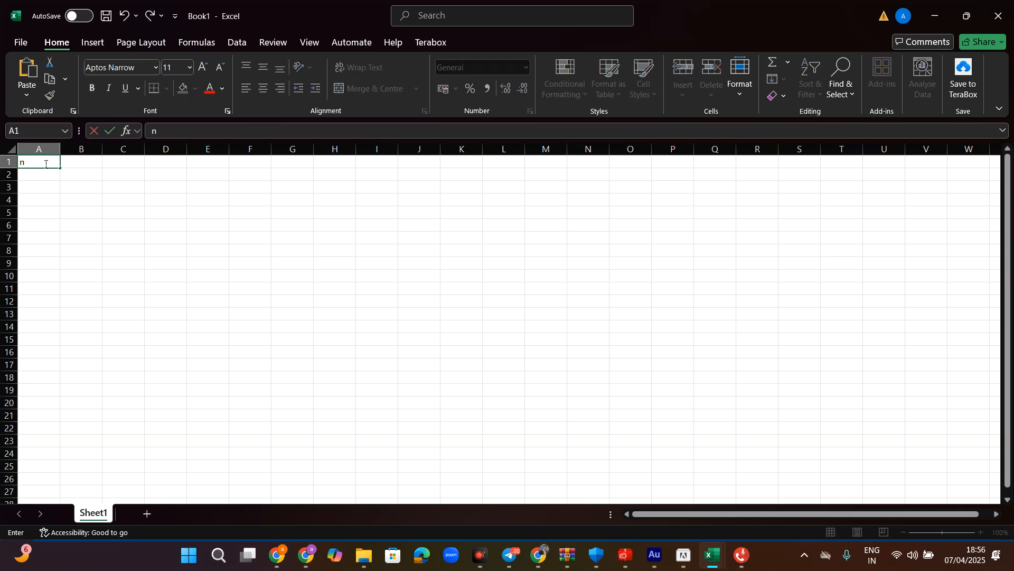
pyautogui.click(46, 186)
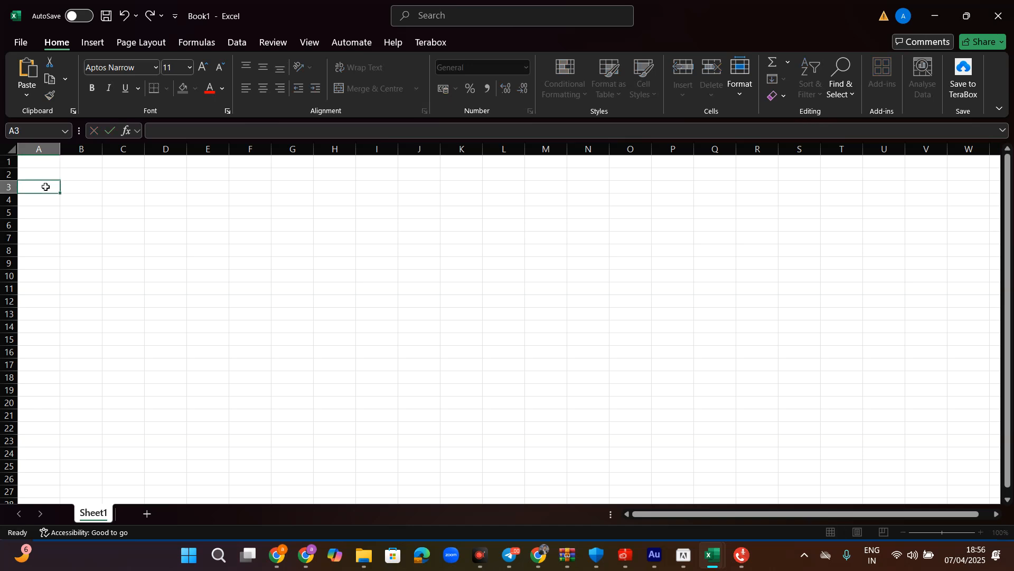
pyautogui.click(34, 161)
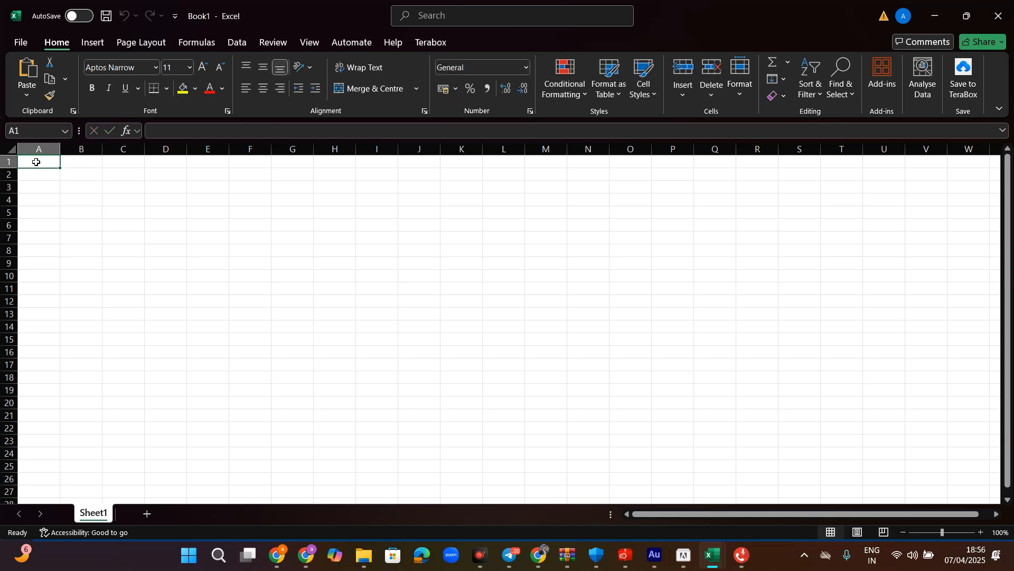
pyautogui.press('Return')
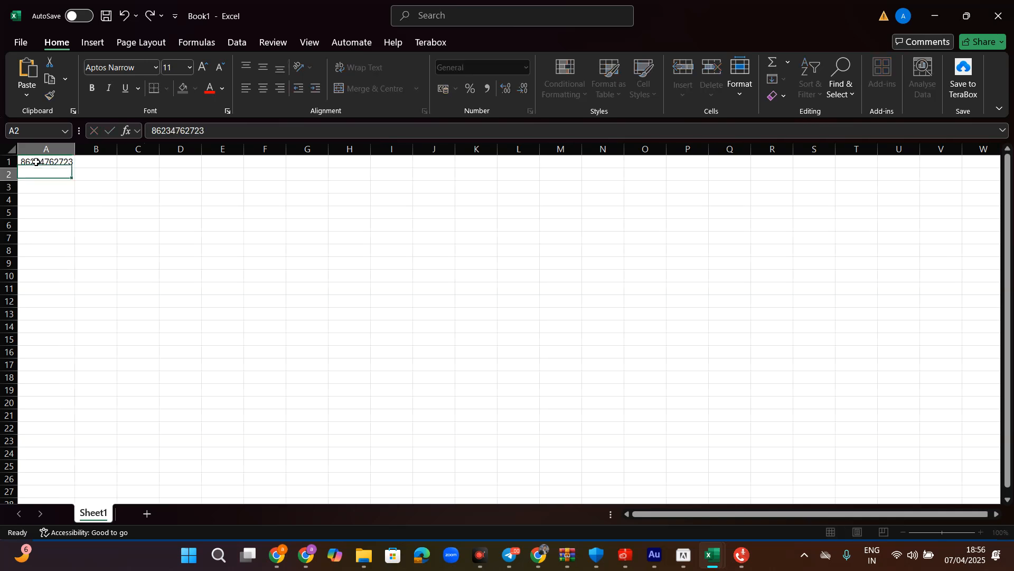
pyautogui.write('72367623')
pyautogui.write('2367')
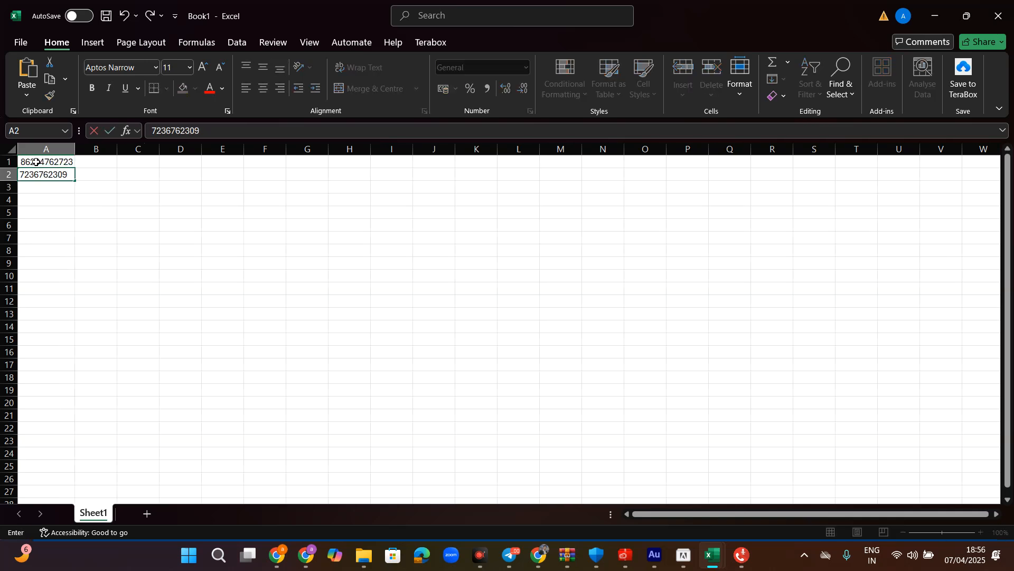
pyautogui.press('Return')
pyautogui.write('273676237')
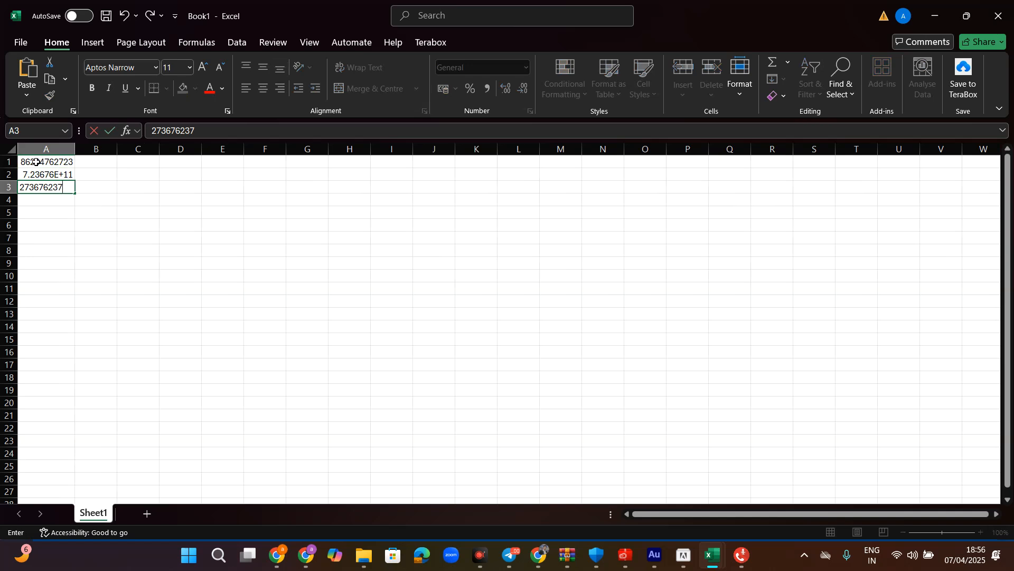
pyautogui.press('Return')
pyautogui.write('67346736')
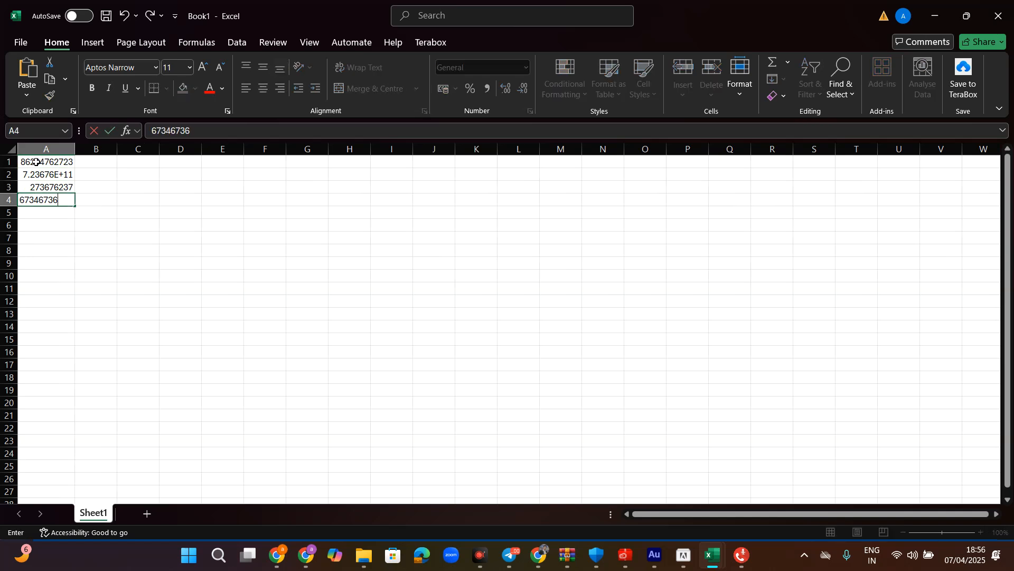
pyautogui.press('Return')
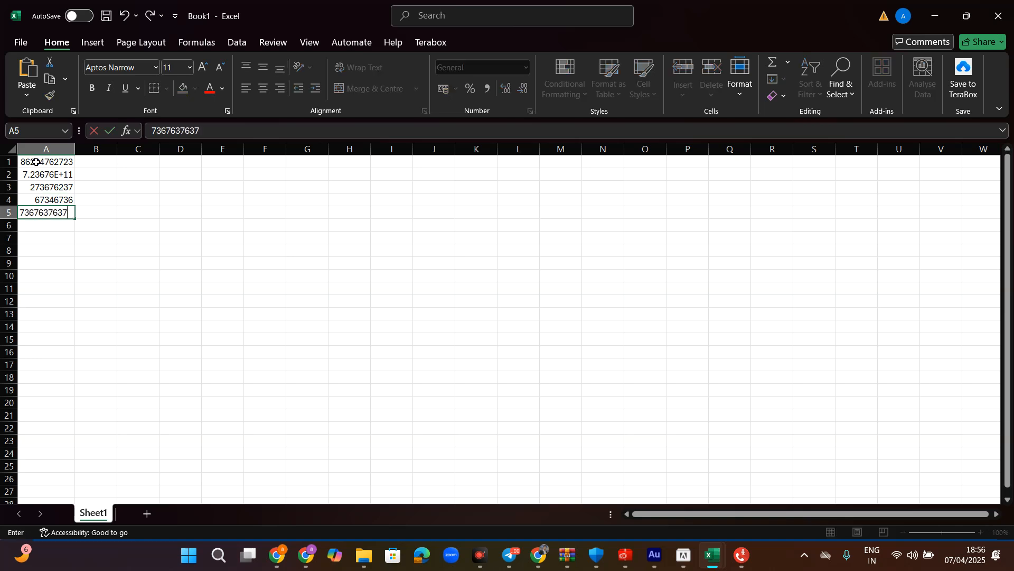
pyautogui.click(48, 228)
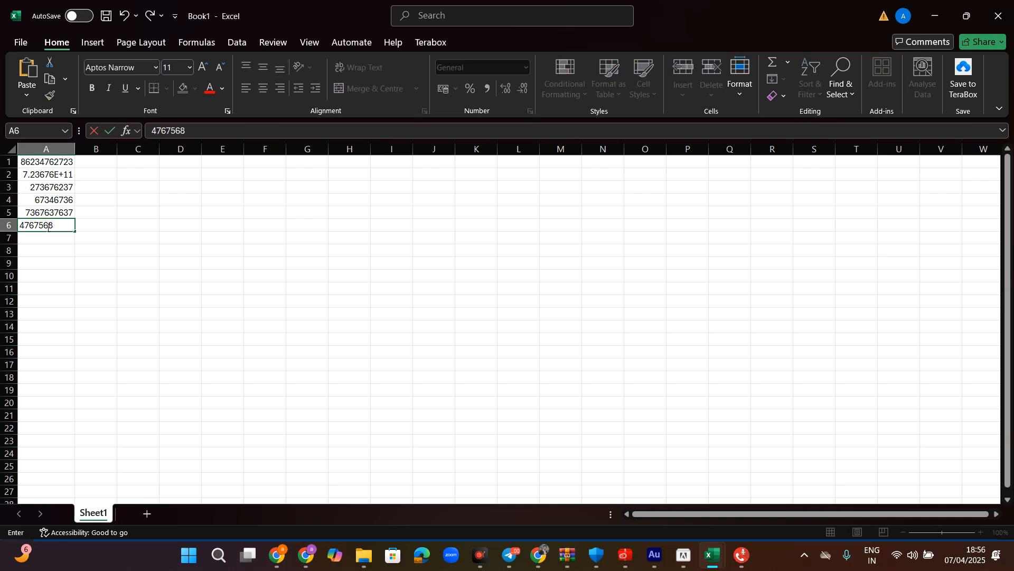
pyautogui.click(88, 263)
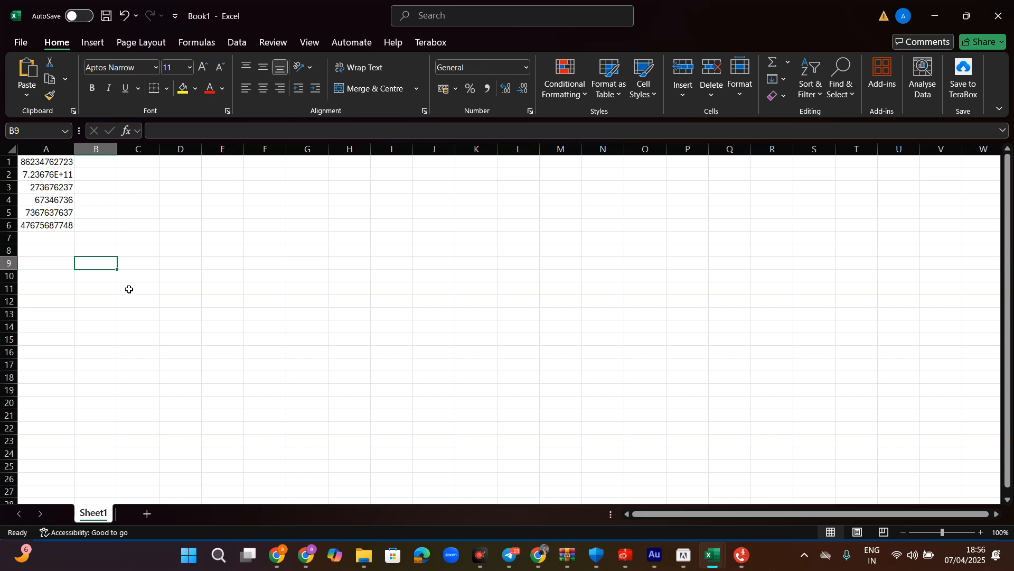
# - Type hdgfhgd, dfgf, bhnbh, hdjdfj, jsdhhdsj and shgdgsd into B1 through B6
pyautogui.doubleClick(98, 161)
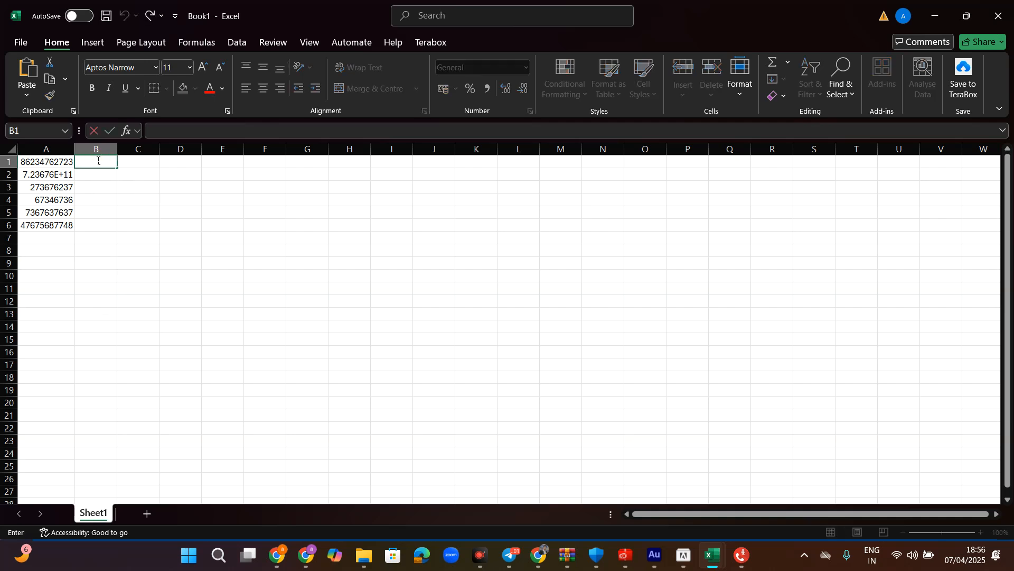
pyautogui.write('hdgfhg')
pyautogui.press('Return')
pyautogui.write('dfgfd')
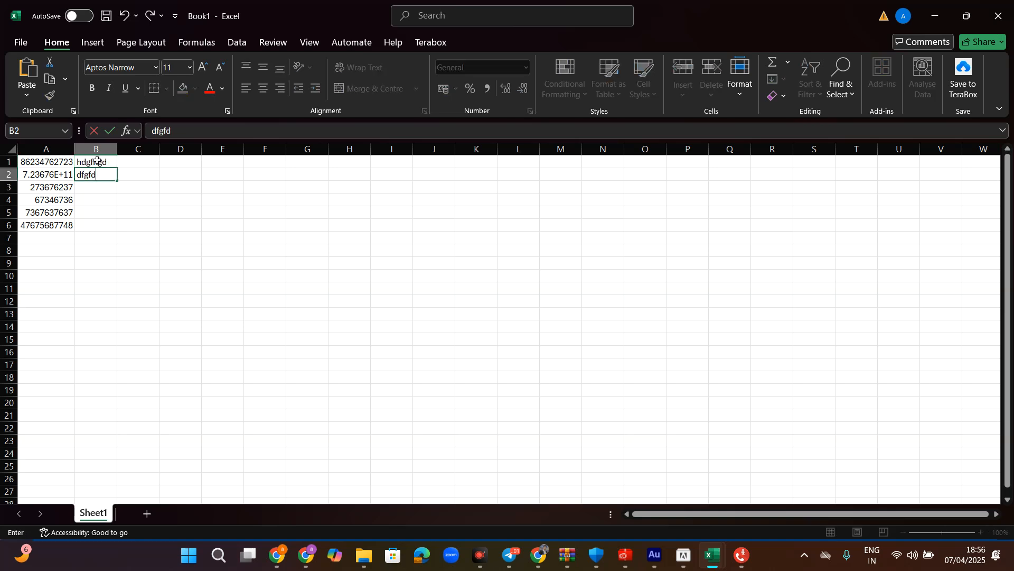
pyautogui.press('Return')
pyautogui.write('bhnbh')
pyautogui.press('Return')
pyautogui.write('hdjdfj')
pyautogui.press('Return')
pyautogui.write('jsdhhdsj')
pyautogui.press('Return')
pyautogui.write('shgdgsd')
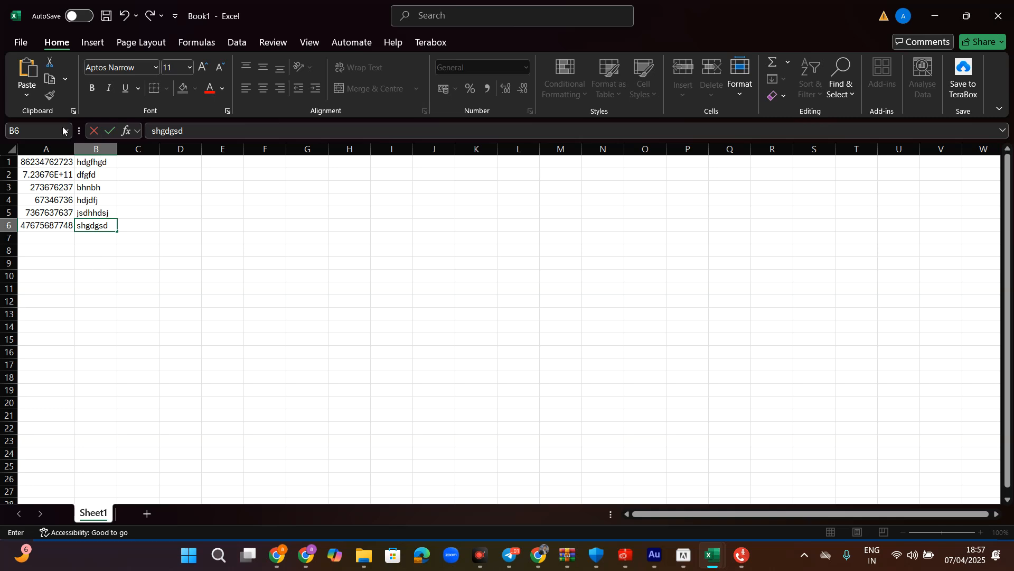
# - Select columns A through F one by one, then cell G1
pyautogui.click(47, 150)
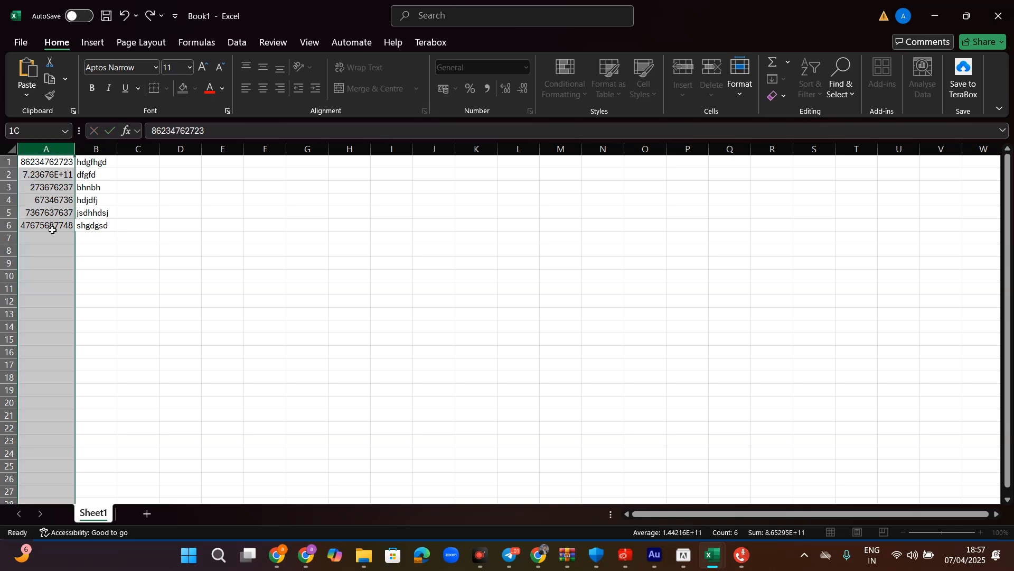
pyautogui.click(96, 149)
pyautogui.click(135, 150)
pyautogui.click(180, 150)
pyautogui.click(222, 150)
pyautogui.click(264, 150)
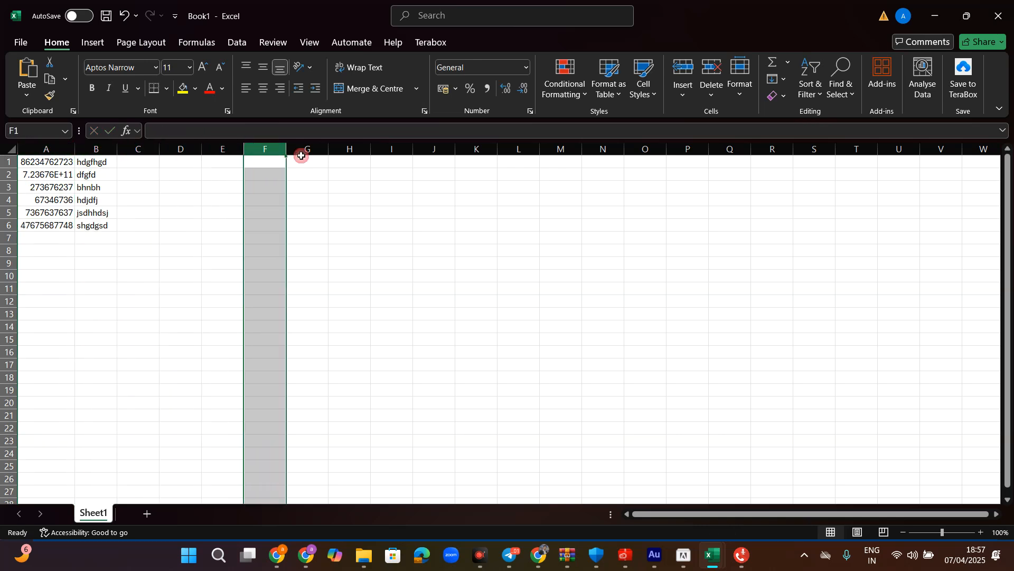
pyautogui.click(305, 161)
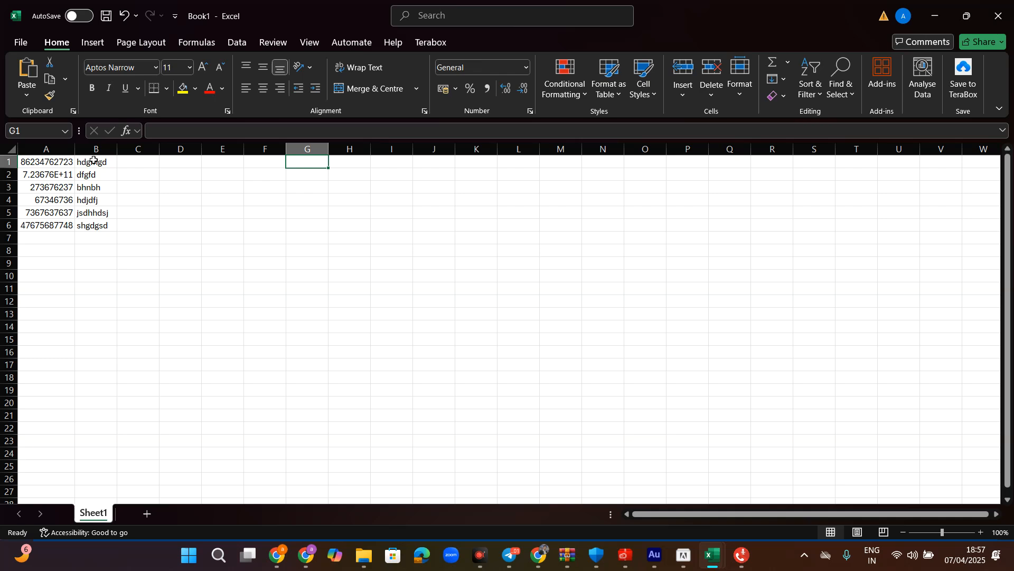
# - Select rows 2 and 3, then drag row 4's border to make it slightly taller
pyautogui.click(8, 174)
pyautogui.click(8, 187)
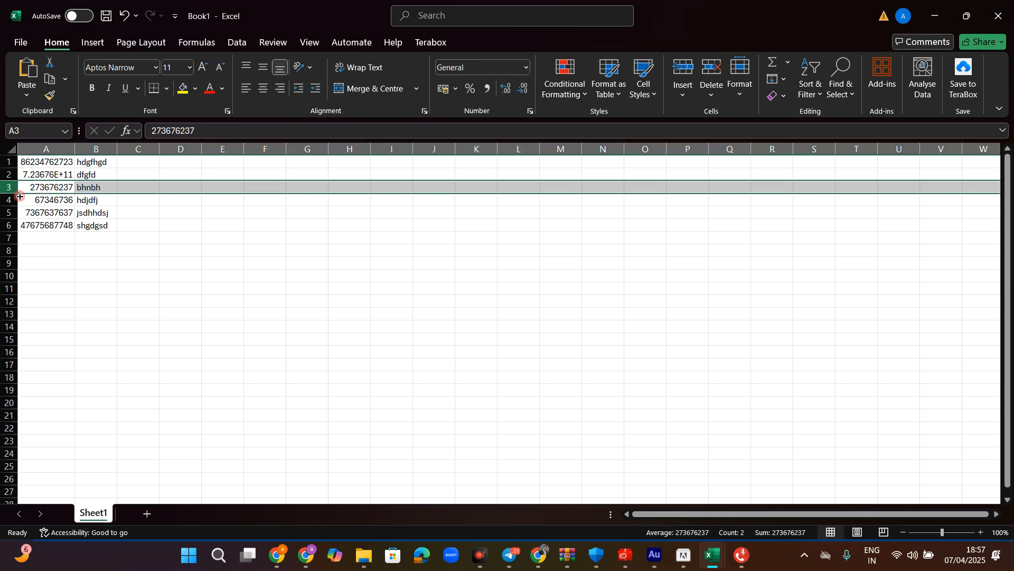
pyautogui.click(21, 200)
pyautogui.moveTo(12, 206); pyautogui.dragTo(13, 209)
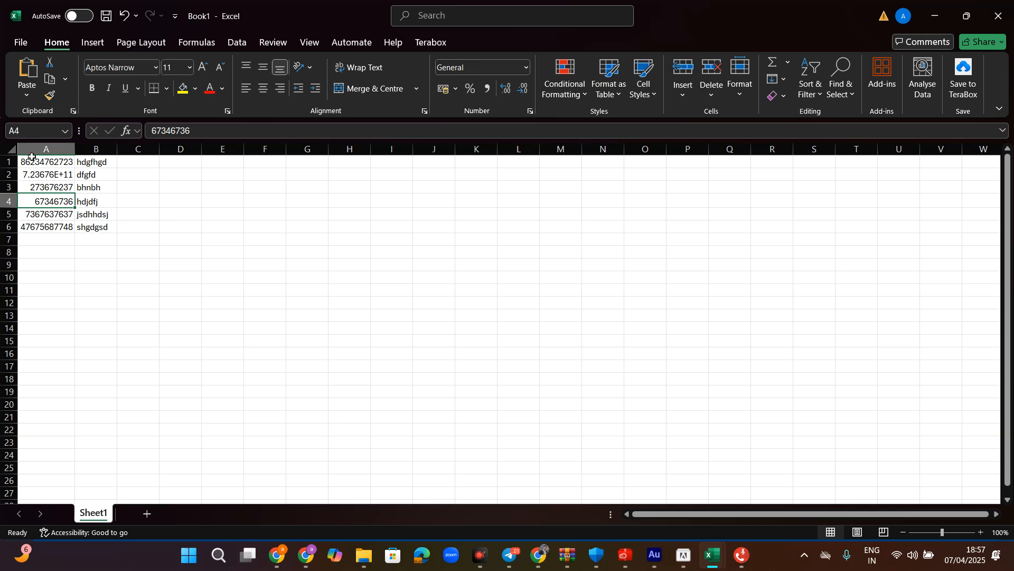
# - Enter no in F6, 1 in G7 and 6 in G8, with starting labels in F7 and F8
pyautogui.click(260, 228)
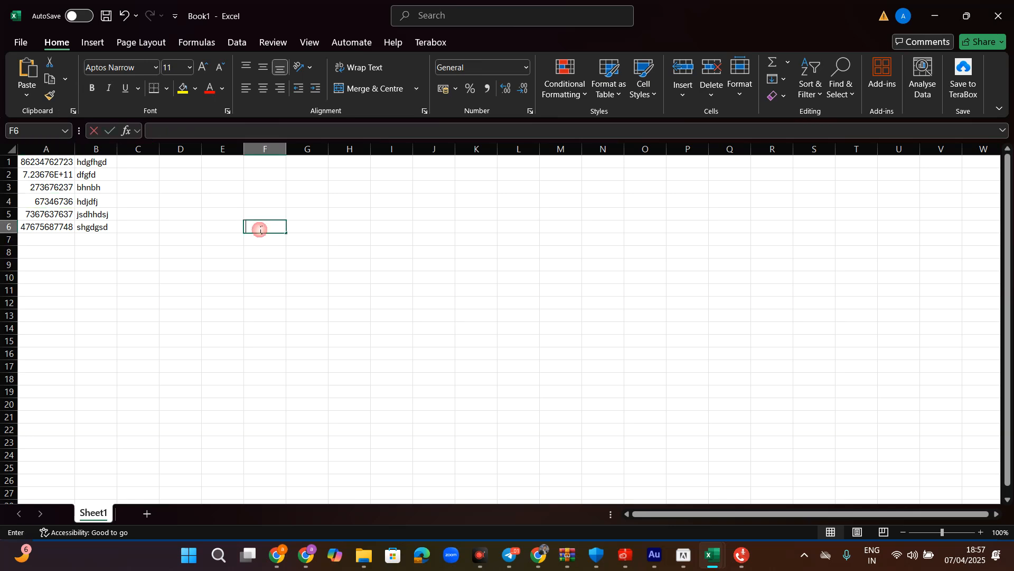
pyautogui.write('no')
pyautogui.press('Return')
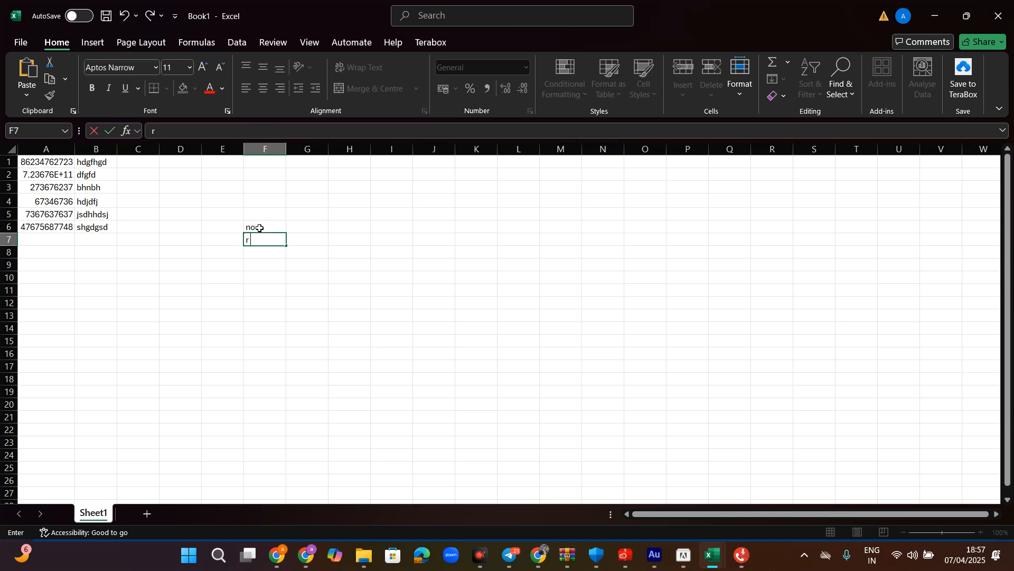
pyautogui.click(304, 239)
pyautogui.write('1')
pyautogui.click(256, 254)
pyautogui.write('r')
pyautogui.click(320, 254)
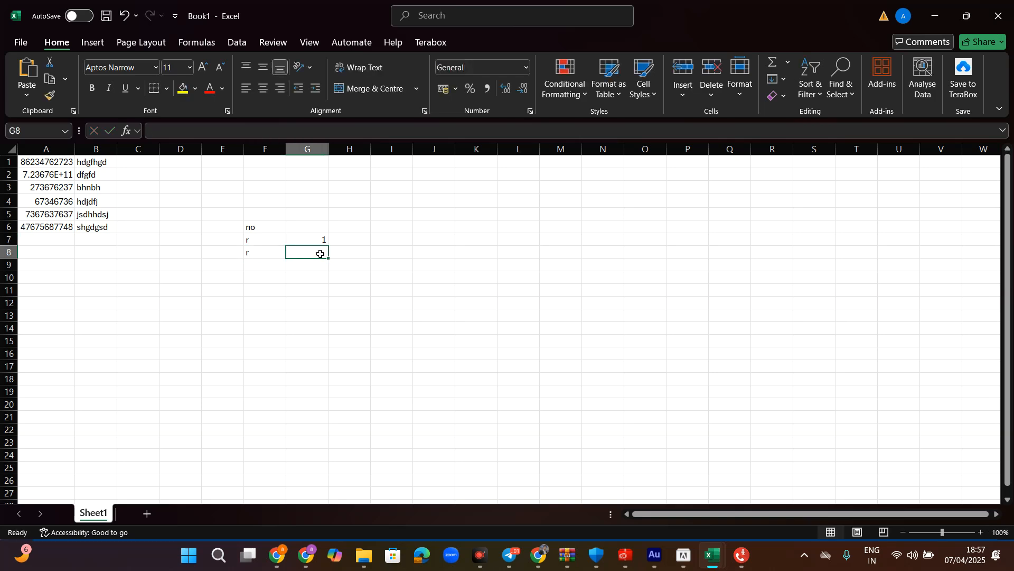
pyautogui.write('6')
# - Complete the F7 and F8 labels so both read 'r ow'
pyautogui.doubleClick(255, 239)
pyautogui.write('ow')
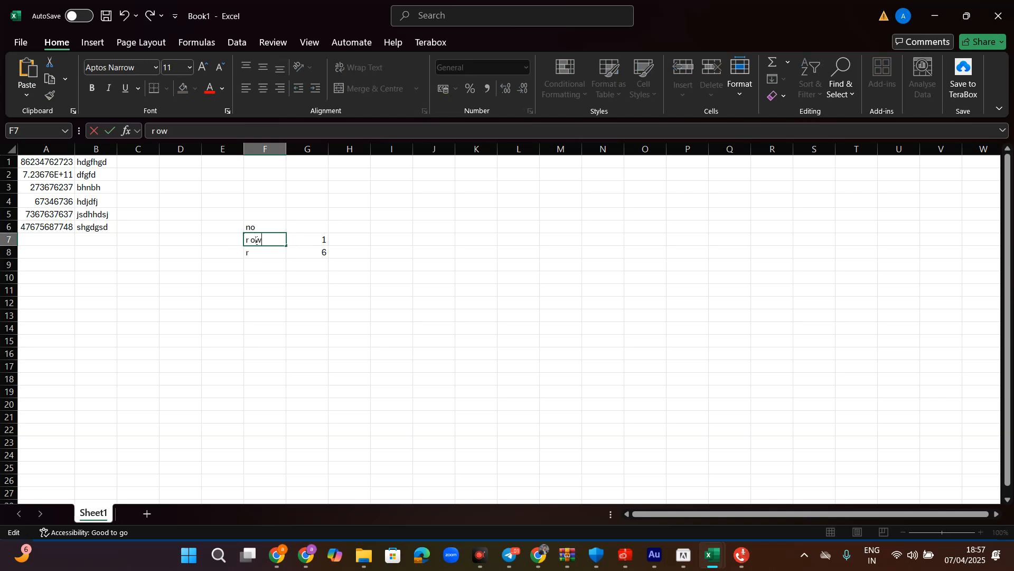
pyautogui.doubleClick(255, 252)
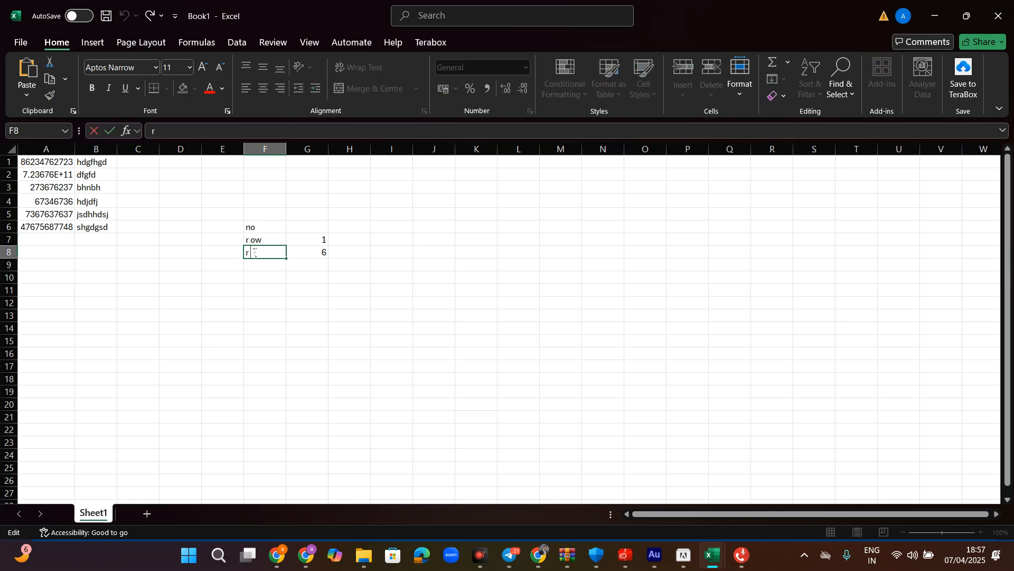
pyautogui.write('ow')
pyautogui.click(318, 286)
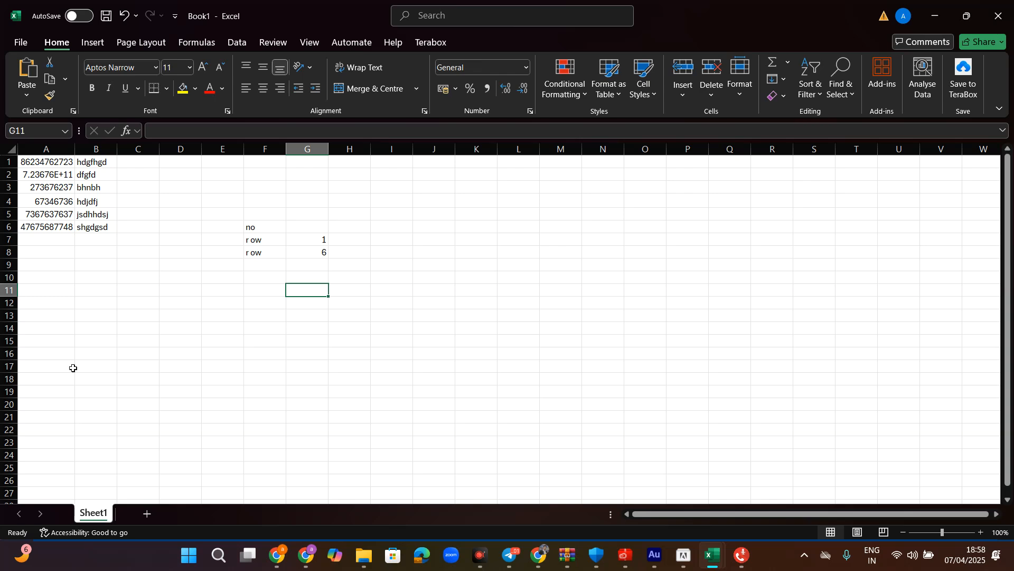
# - Select F7, G7, F8 and G8 in turn to check the new entries
pyautogui.click(257, 239)
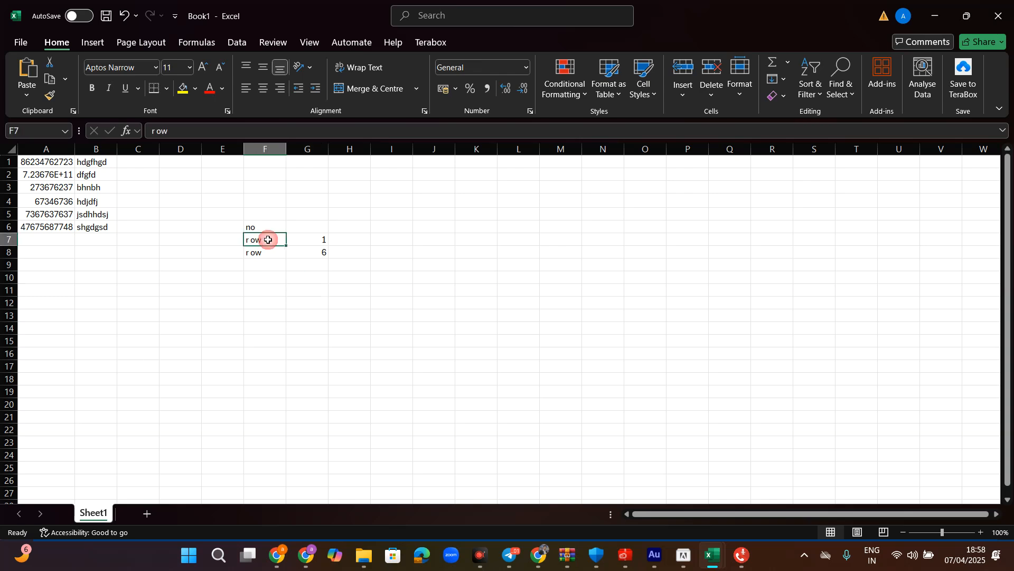
pyautogui.click(303, 237)
pyautogui.click(264, 252)
pyautogui.click(307, 261)
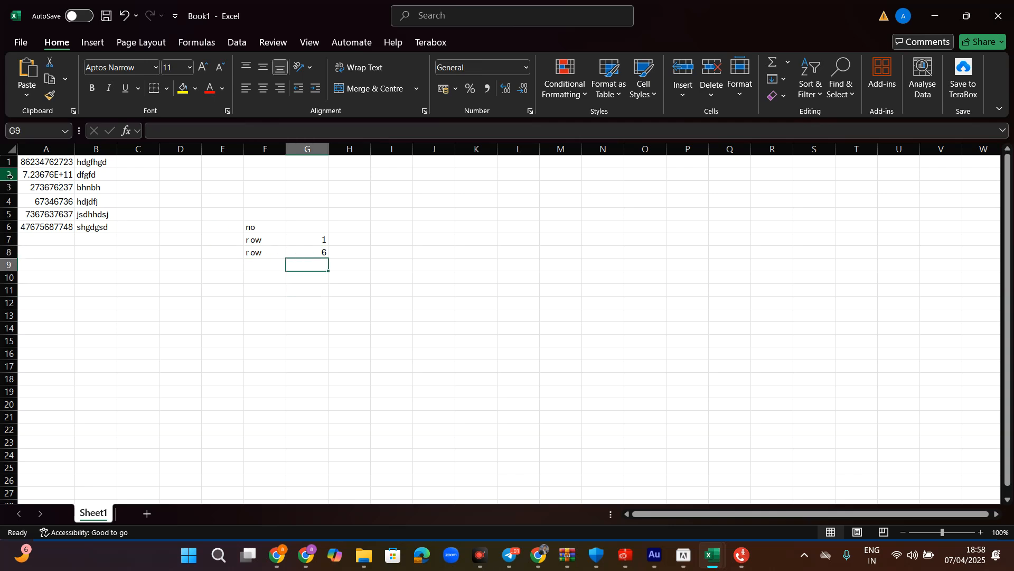
pyautogui.click(263, 242)
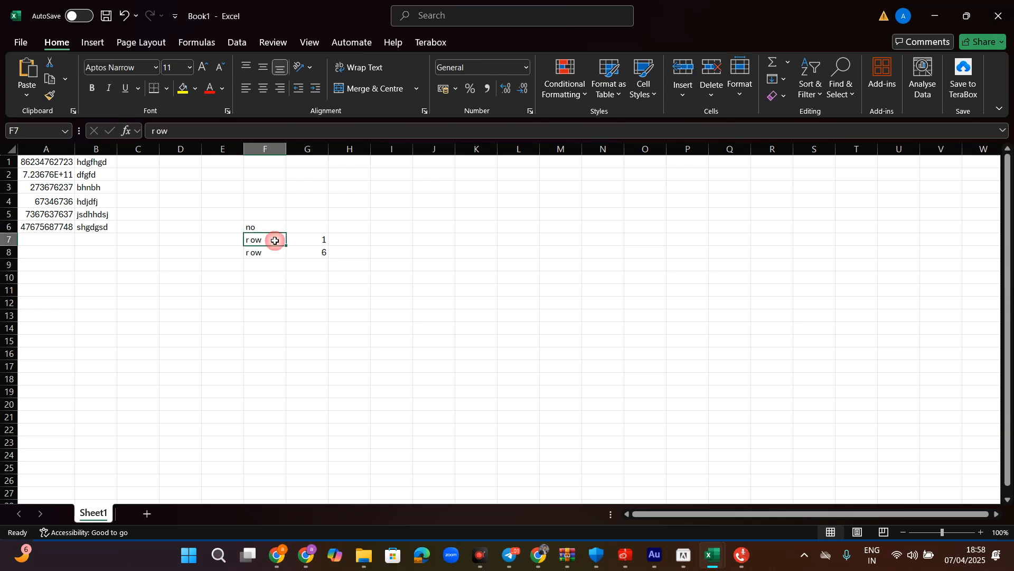
pyautogui.click(320, 240)
pyautogui.click(270, 259)
pyautogui.click(301, 256)
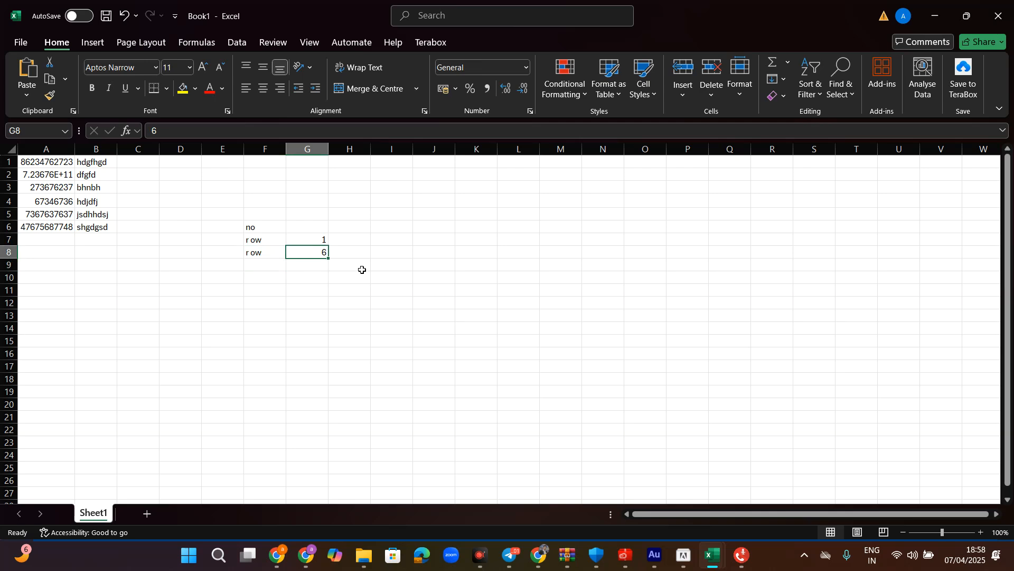
# - Enter name and b in F10:G10, and number and a in F11:G11
pyautogui.doubleClick(259, 279)
pyautogui.write('name')
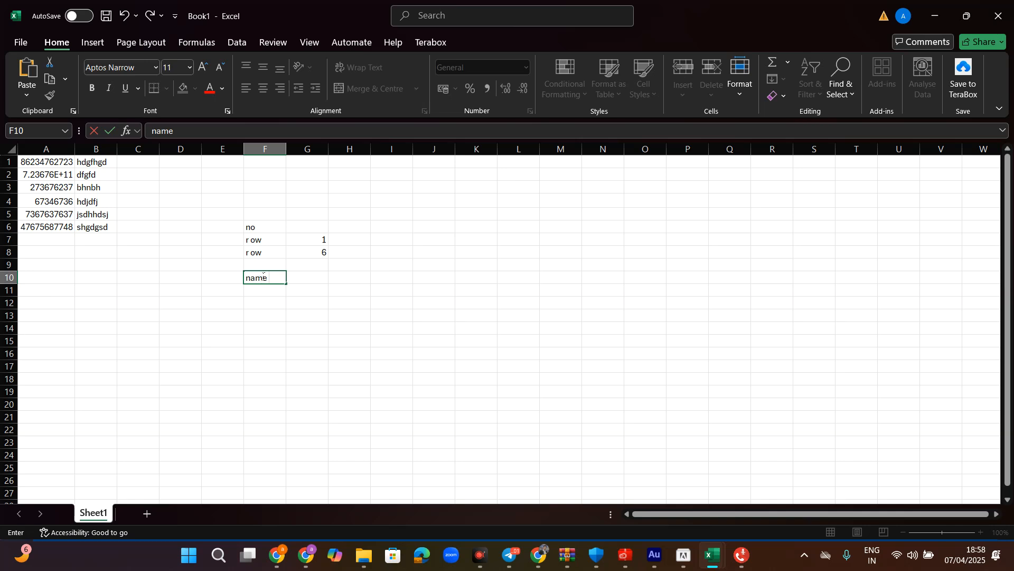
pyautogui.doubleClick(312, 276)
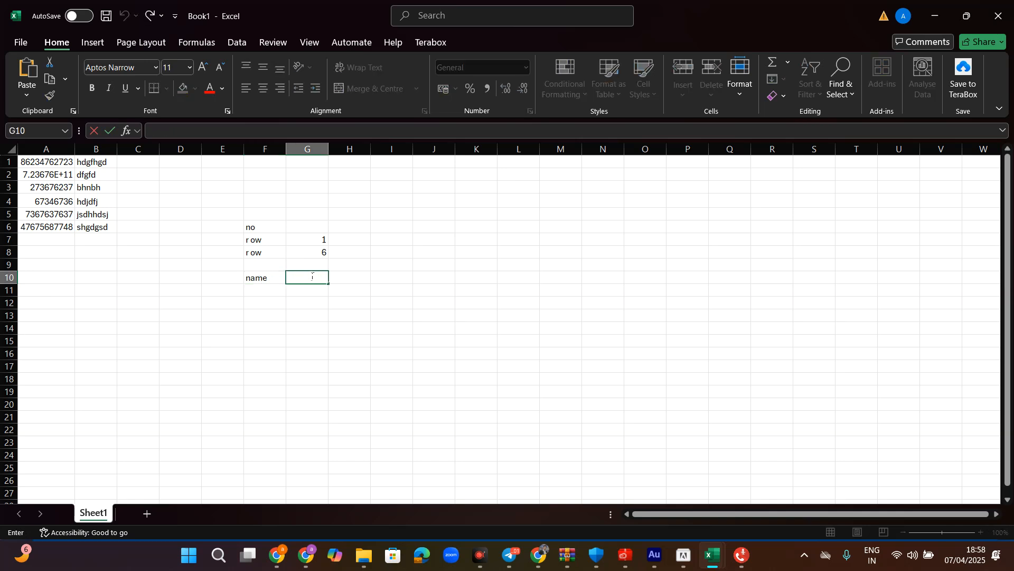
pyautogui.click(264, 290)
pyautogui.write('number')
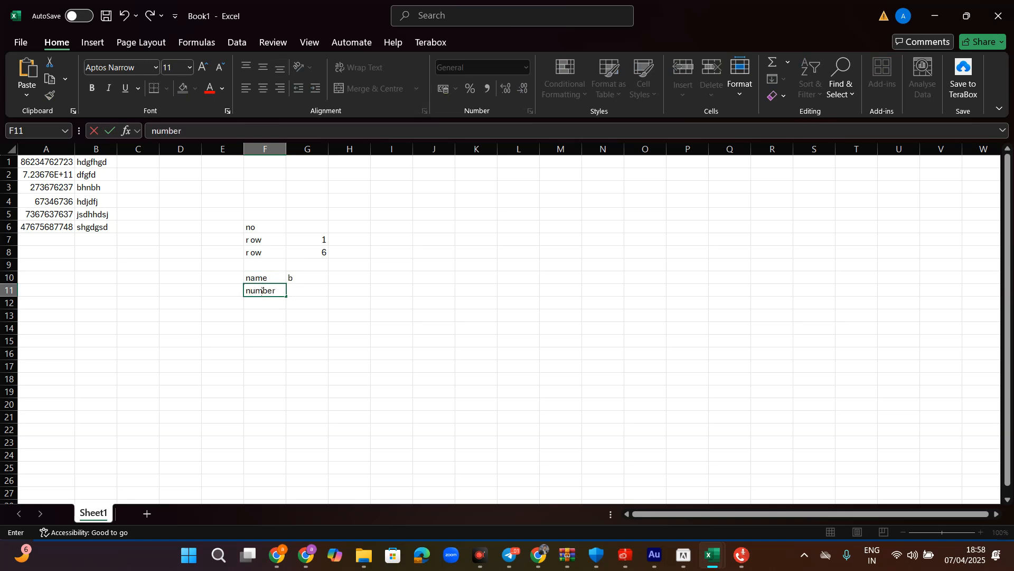
pyautogui.click(301, 291)
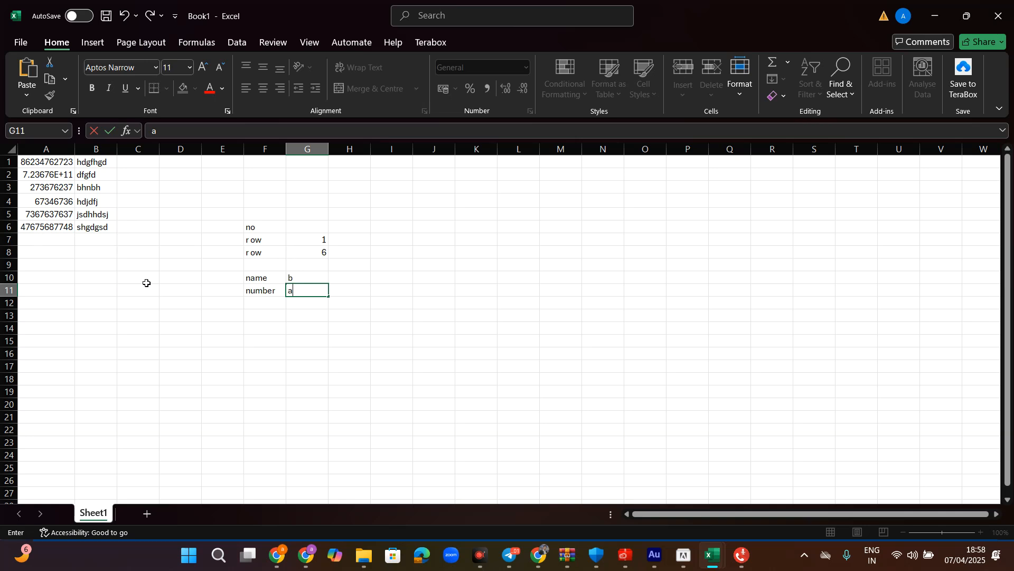
# - Select F10, G10, F11 and G11 to check them, then a few empty cells
pyautogui.click(261, 277)
pyautogui.click(291, 277)
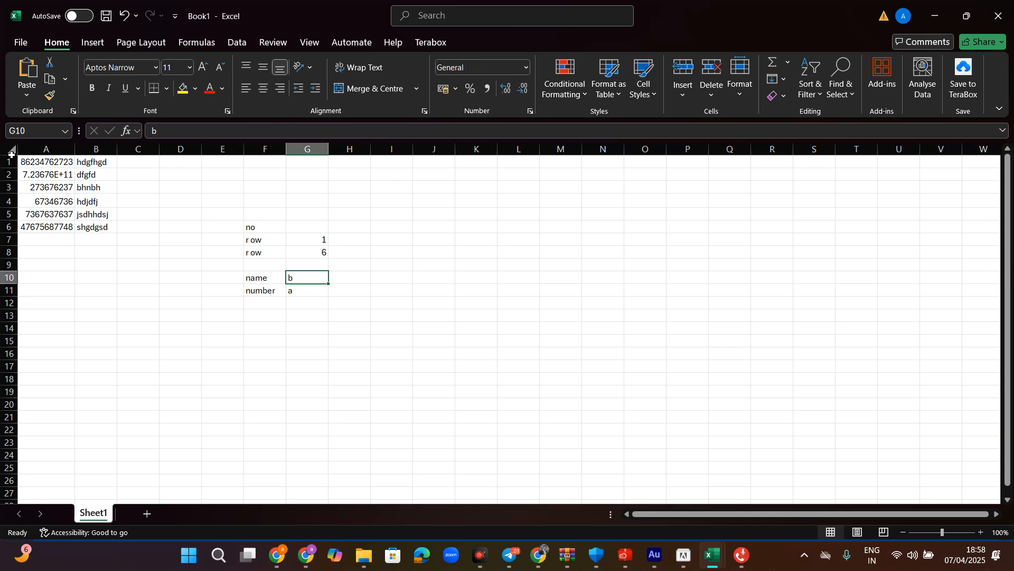
pyautogui.click(270, 278)
pyautogui.click(302, 281)
pyautogui.click(272, 295)
pyautogui.click(295, 290)
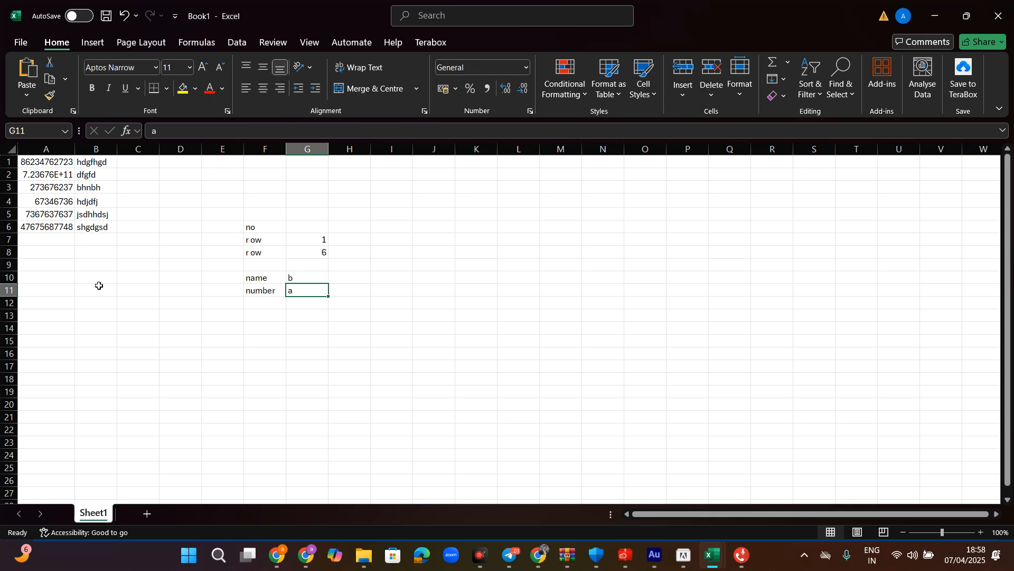
pyautogui.moveTo(55, 316); pyautogui.dragTo(54, 331)
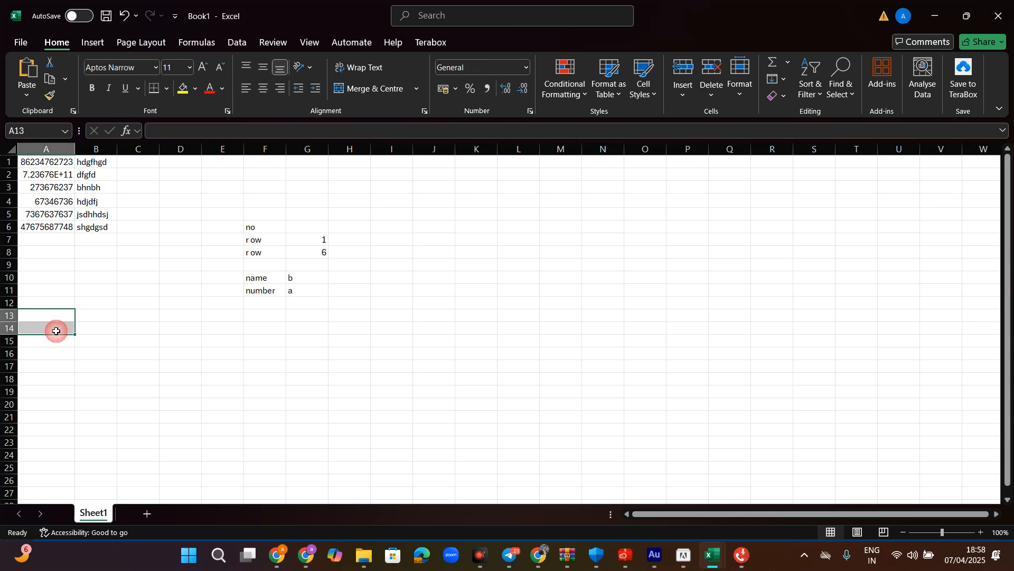
pyautogui.click(49, 265)
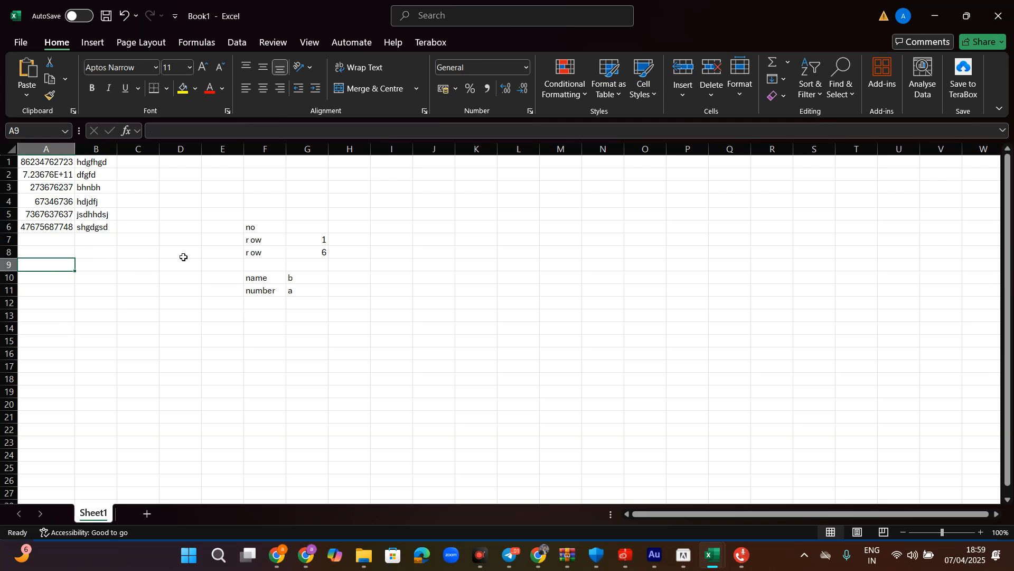
pyautogui.click(294, 304)
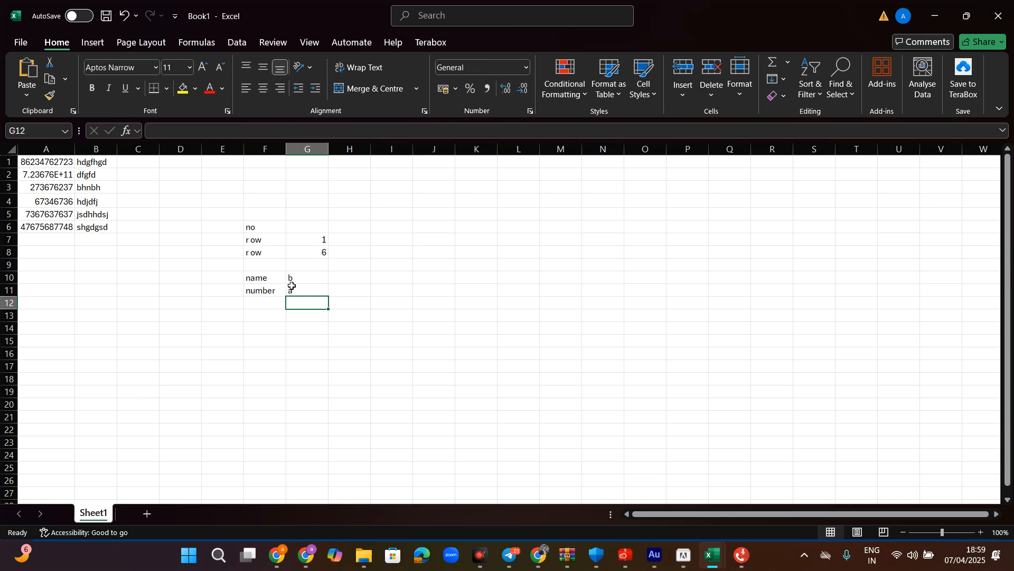
# - Save the workbook to Downloads under the name 'demogiving' with the Excel Workbook file type
pyautogui.click(27, 47)
pyautogui.click(21, 244)
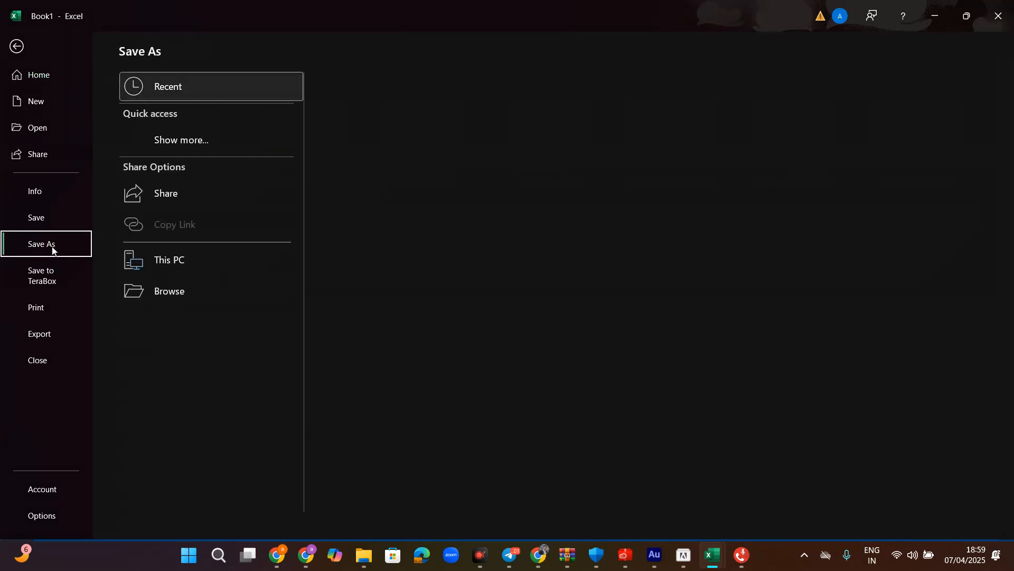
pyautogui.click(156, 260)
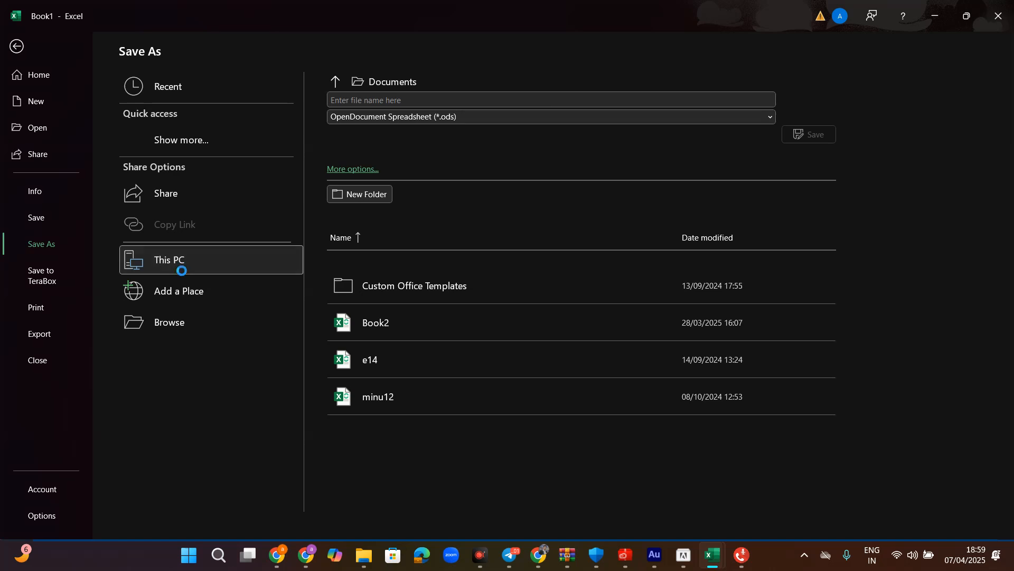
pyautogui.doubleClick(181, 271)
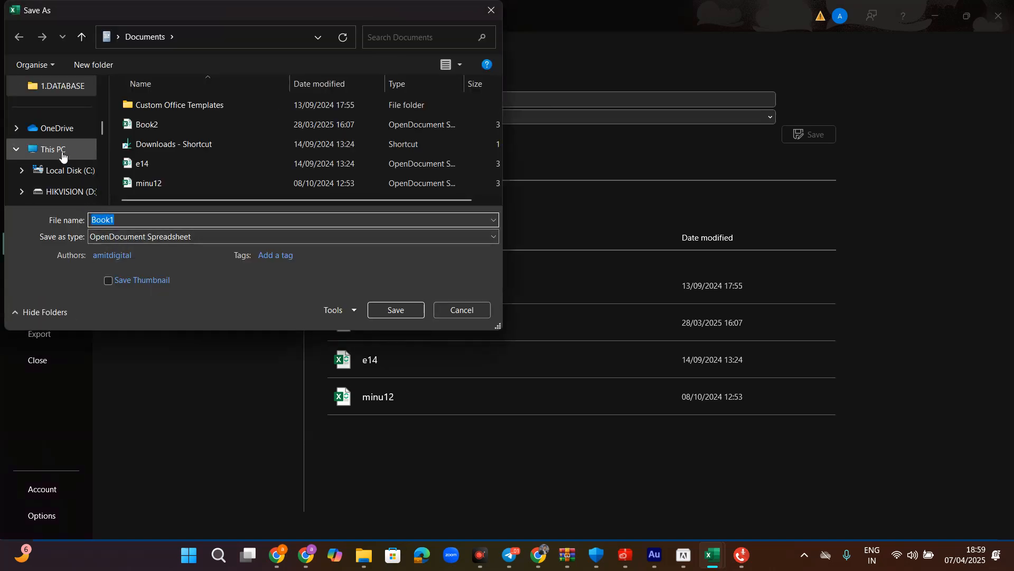
pyautogui.click(61, 155)
pyautogui.scroll(5, 65, 153)
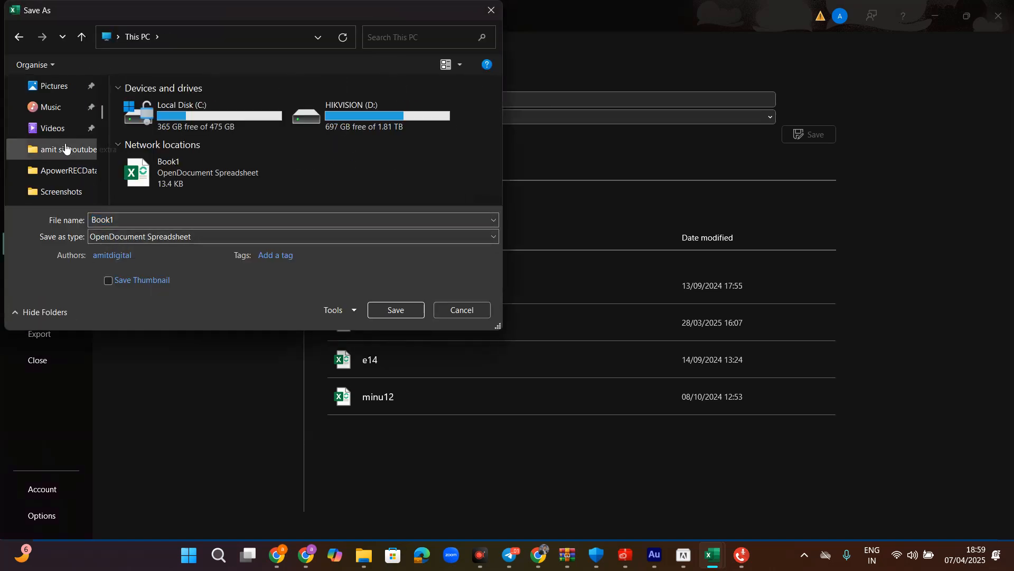
pyautogui.click(75, 196)
pyautogui.click(123, 217)
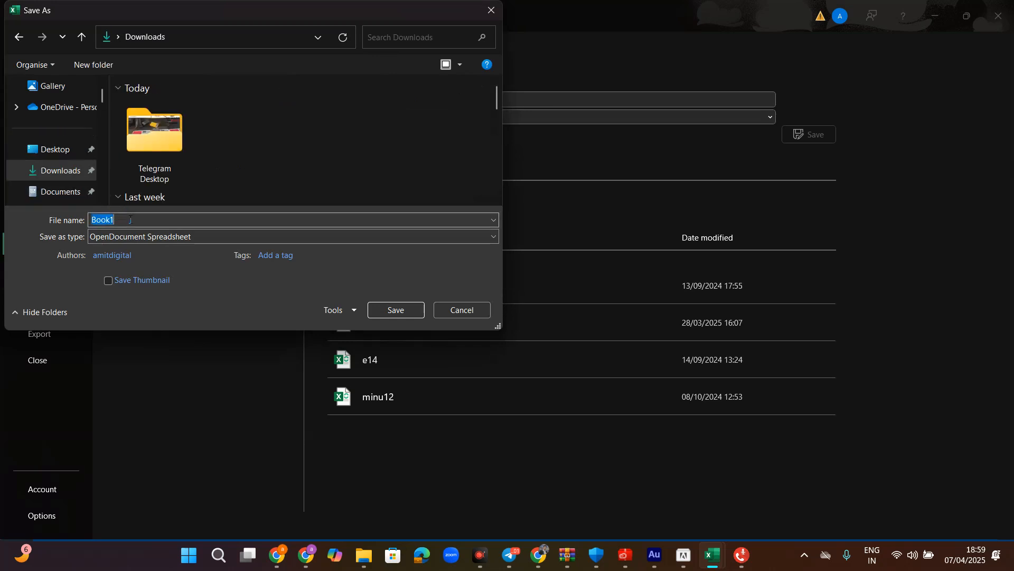
pyautogui.write('demogiving')
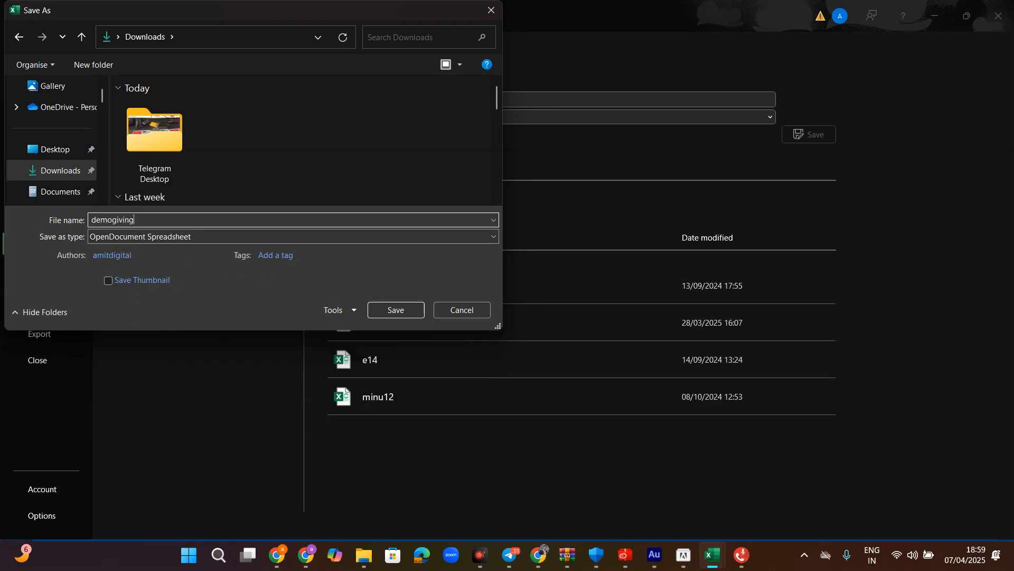
pyautogui.click(132, 237)
pyautogui.click(130, 249)
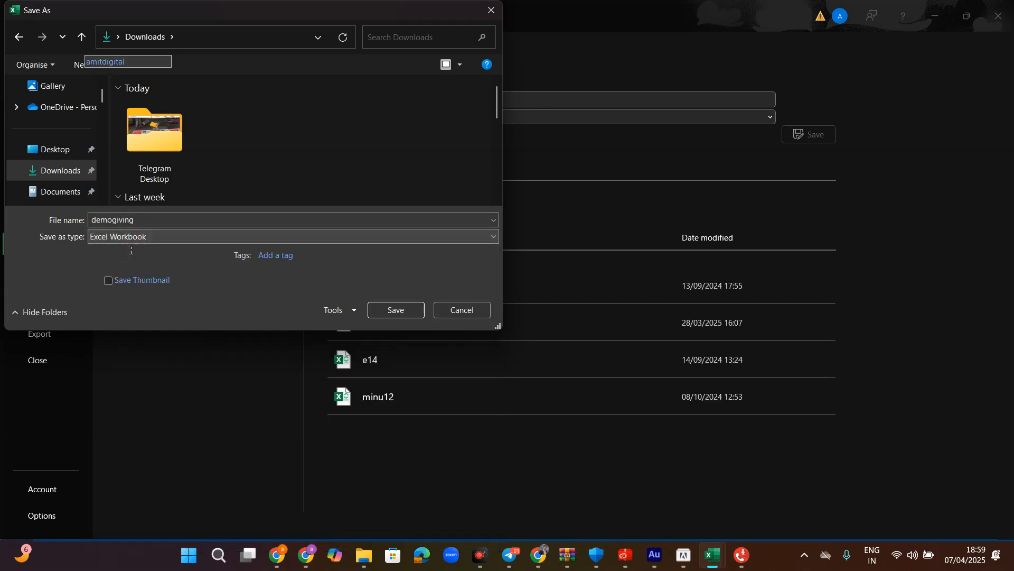
pyautogui.click(392, 309)
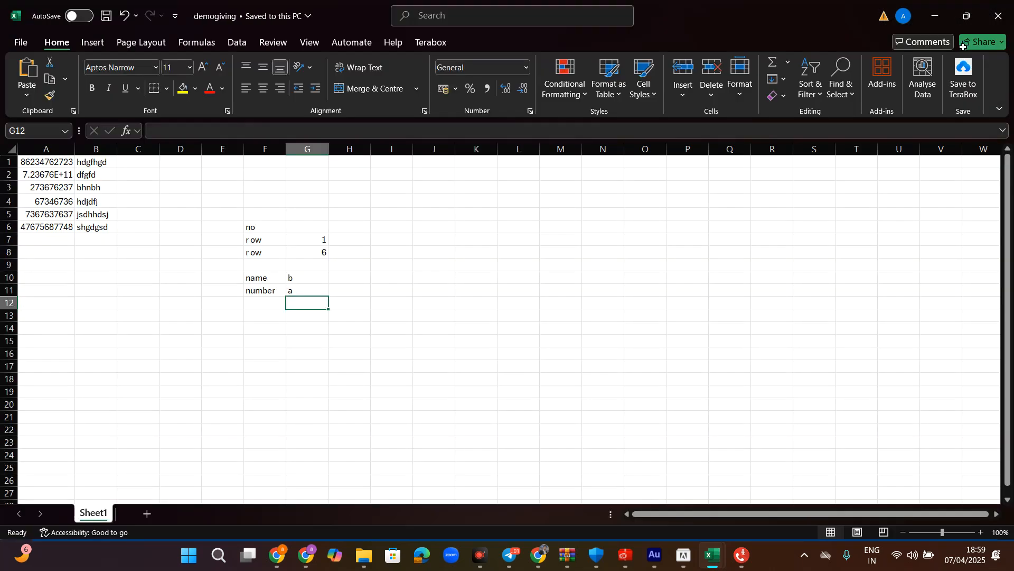
# - In Voice Broadcasting's Upload Contacts window, delete all existing calls from the list
pyautogui.moveTo(743, 564)
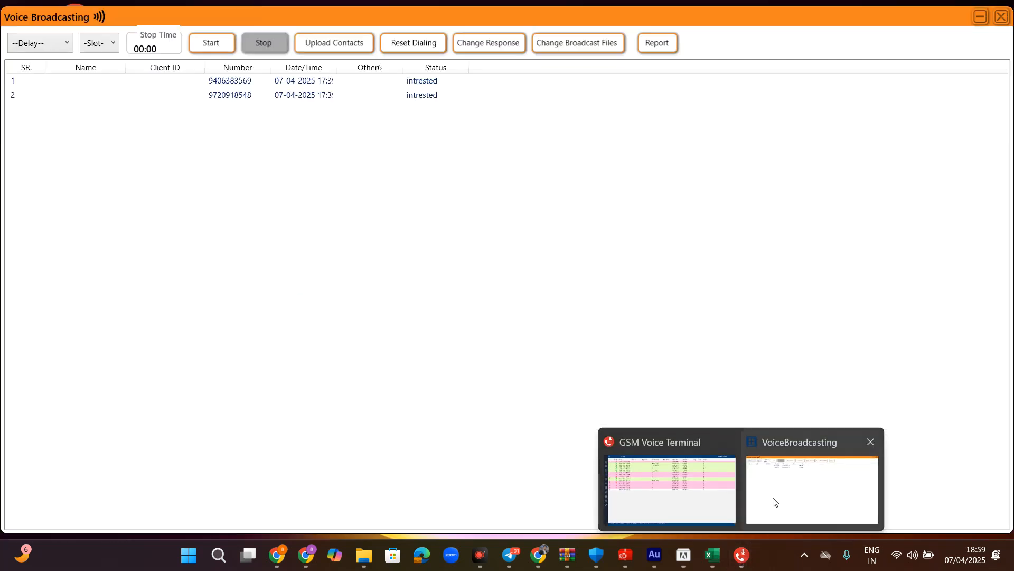
pyautogui.click(786, 497)
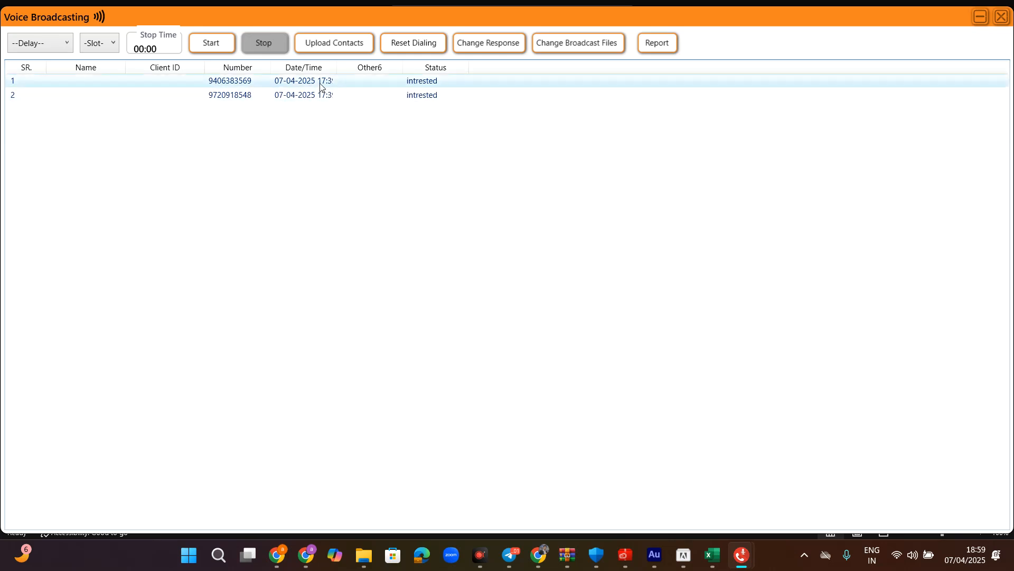
pyautogui.click(333, 44)
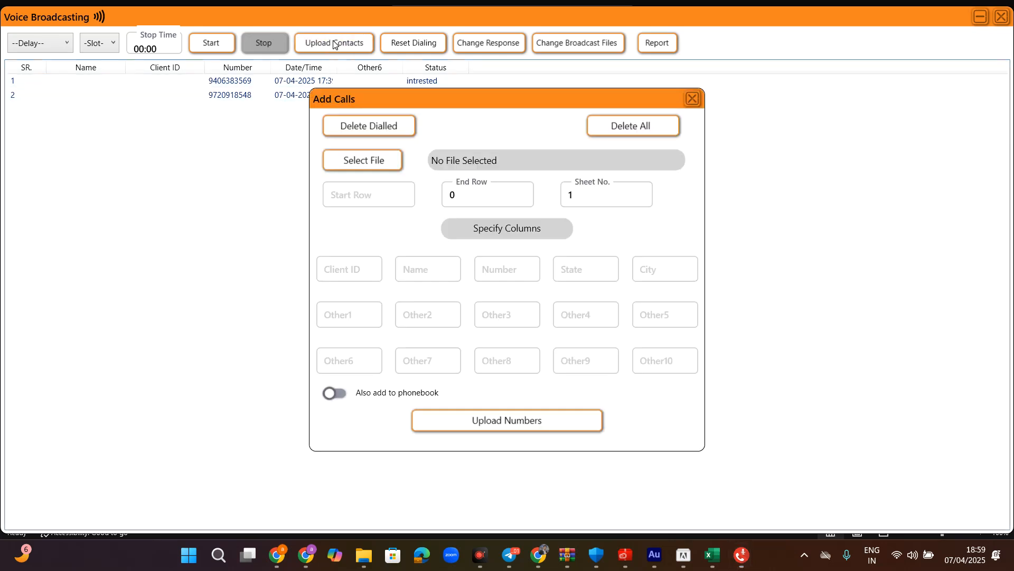
pyautogui.click(631, 126)
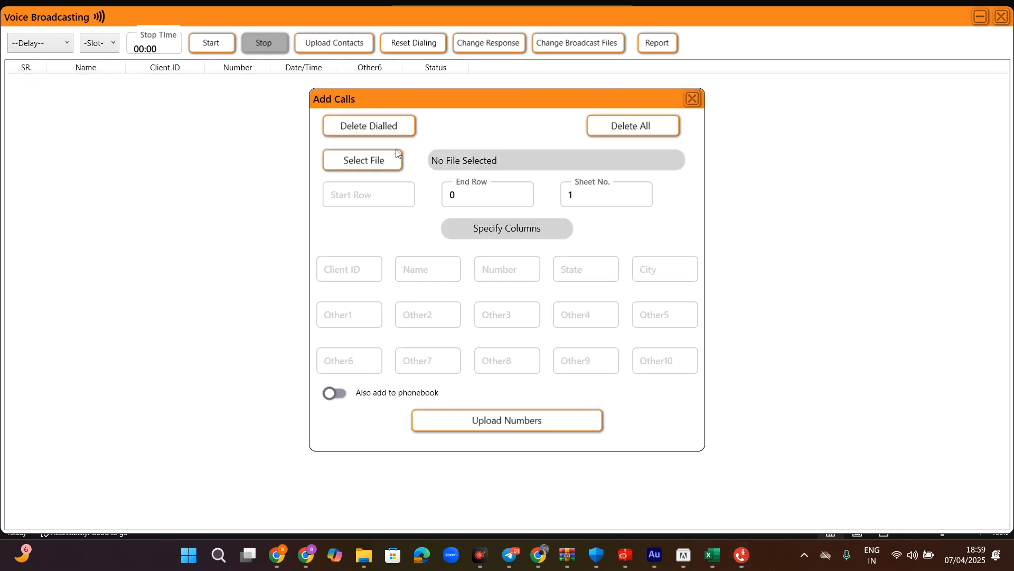
# - Select demogiving from the Downloads folder as the contacts spreadsheet
pyautogui.click(371, 160)
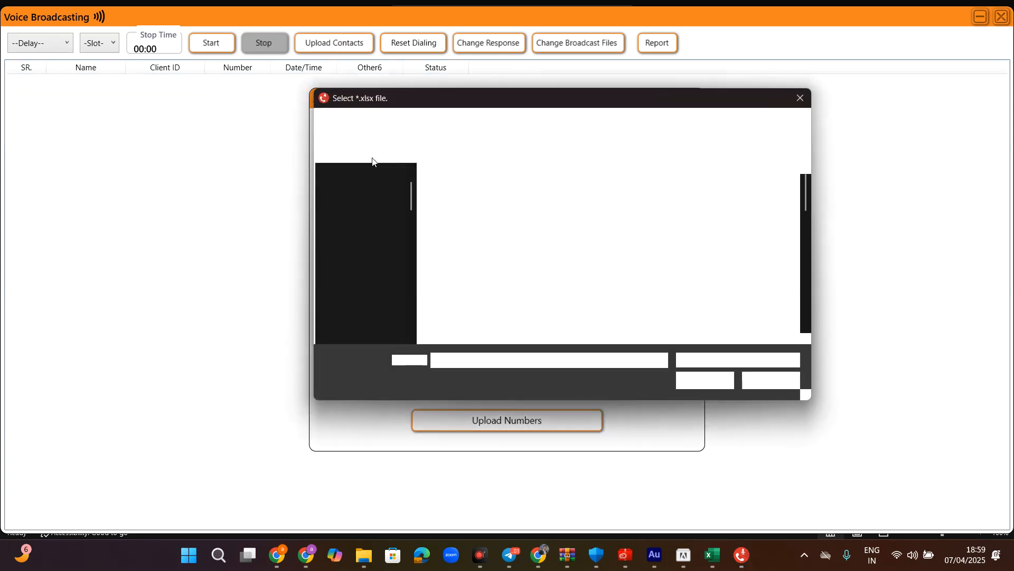
pyautogui.click(363, 238)
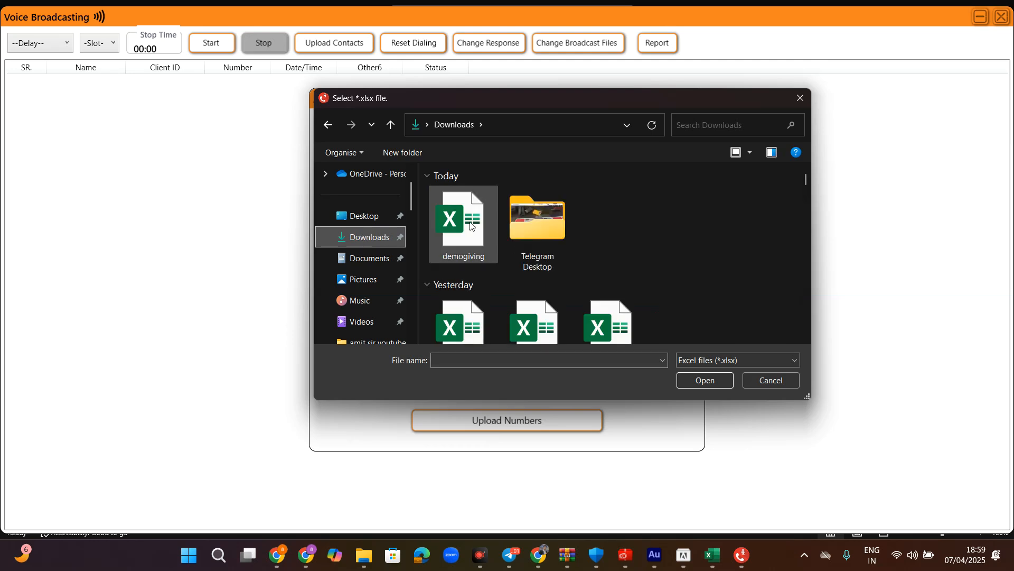
pyautogui.doubleClick(472, 225)
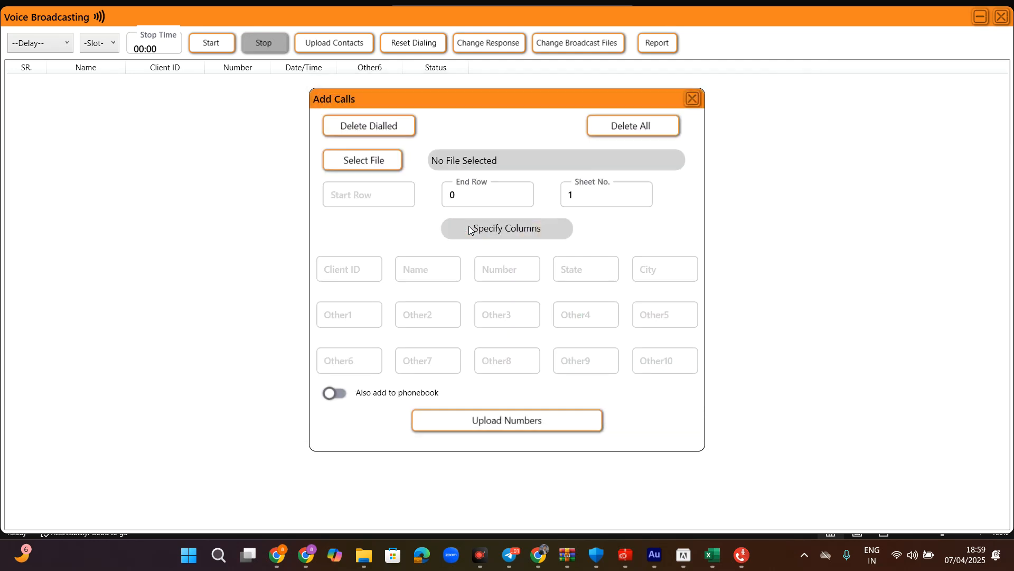
pyautogui.click(357, 196)
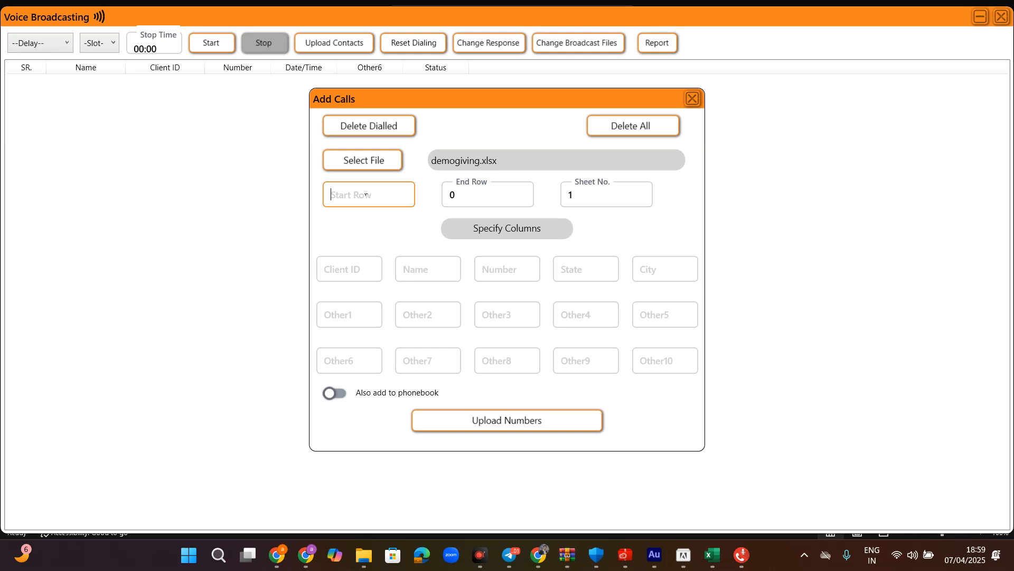
# - Set Start Row 1, End Row 6, Name column B and Number column A
pyautogui.write('1')
pyautogui.click(497, 194)
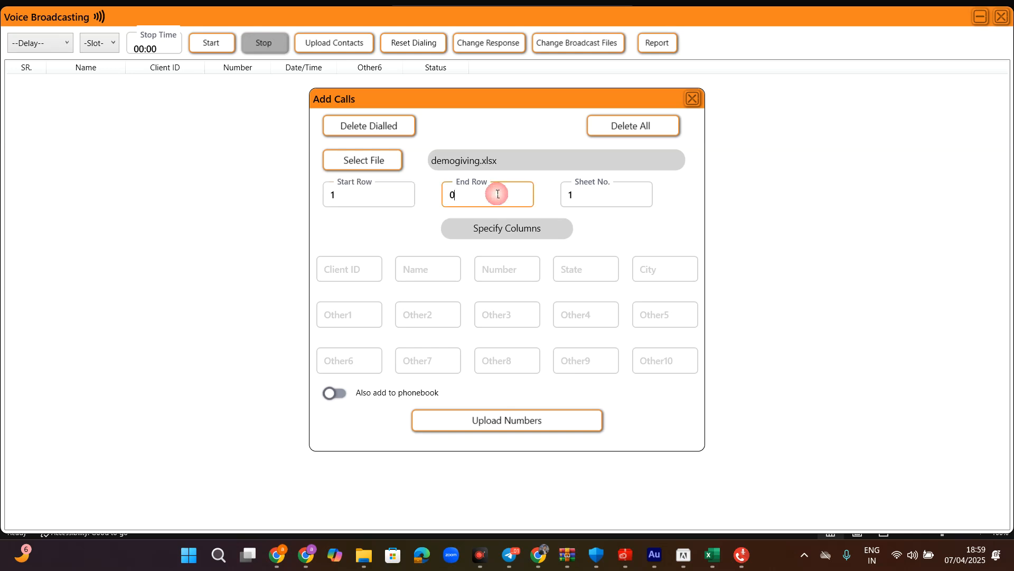
pyautogui.press('BackSpace')
pyautogui.write('6')
pyautogui.click(442, 264)
pyautogui.write('B')
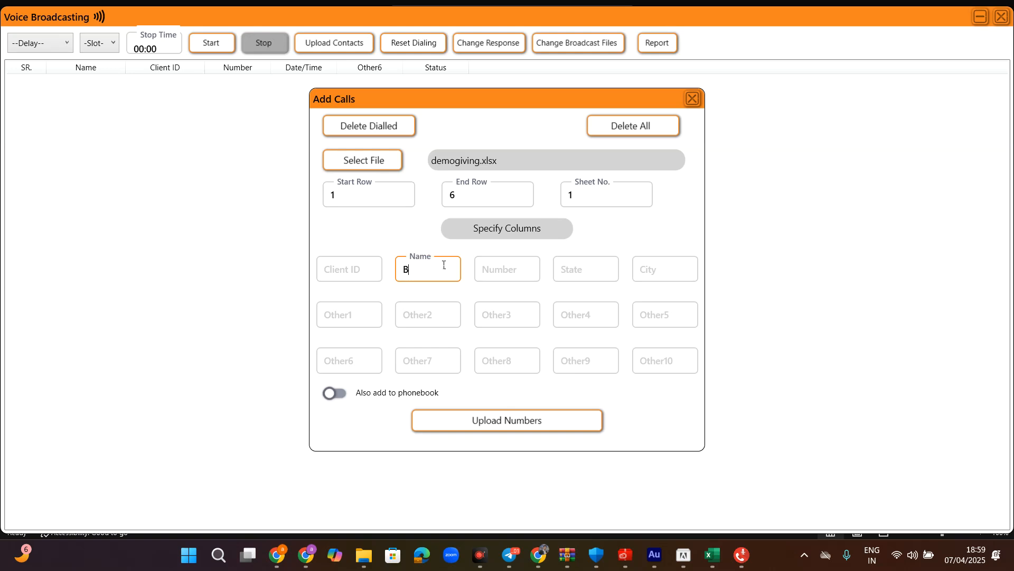
pyautogui.click(494, 274)
pyautogui.write('A')
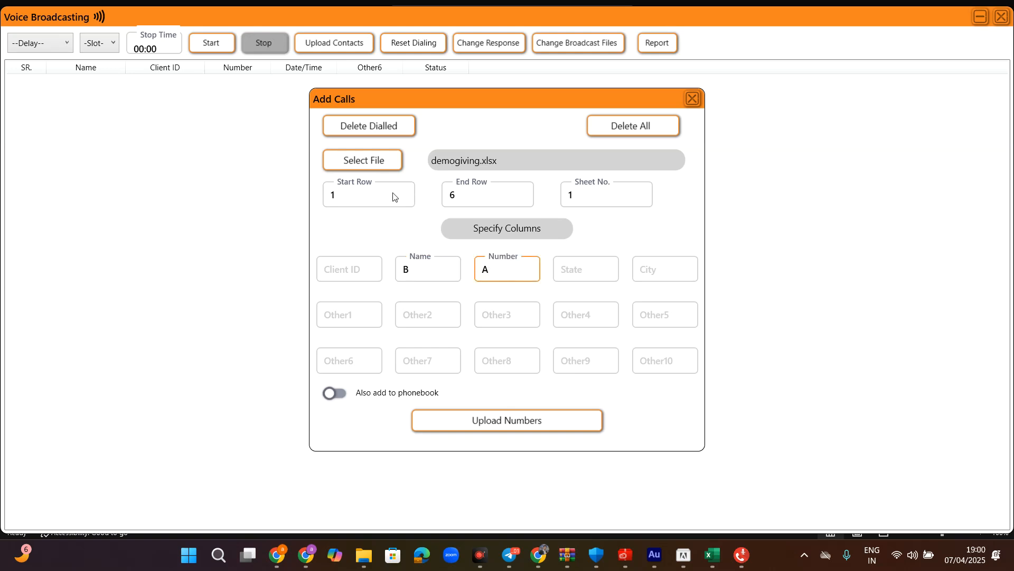
# - Recheck the row, sheet and column settings, then upload the numbers into the call list
pyautogui.click(595, 192)
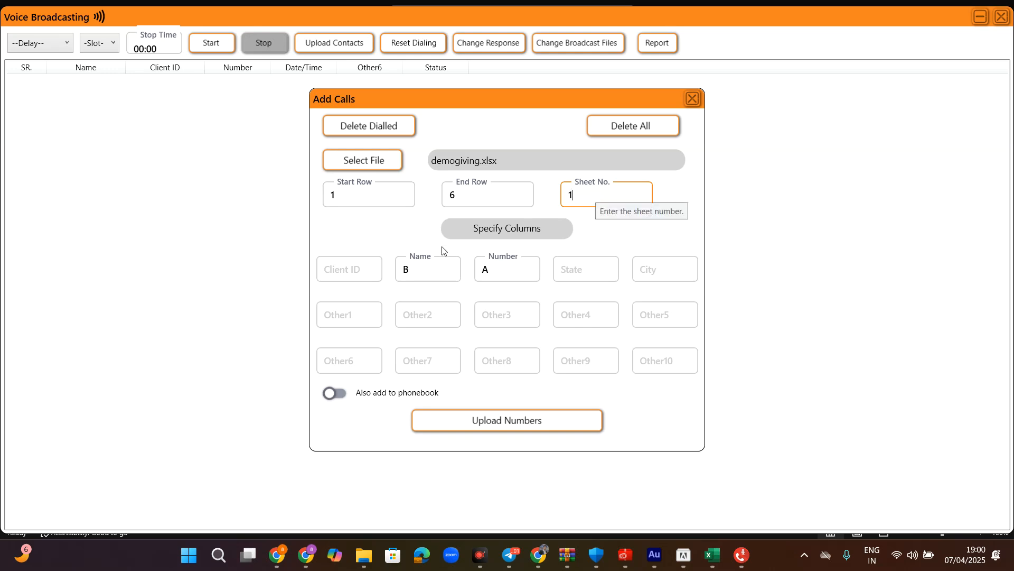
pyautogui.click(419, 268)
pyautogui.click(348, 193)
pyautogui.click(452, 193)
pyautogui.click(562, 195)
pyautogui.click(419, 263)
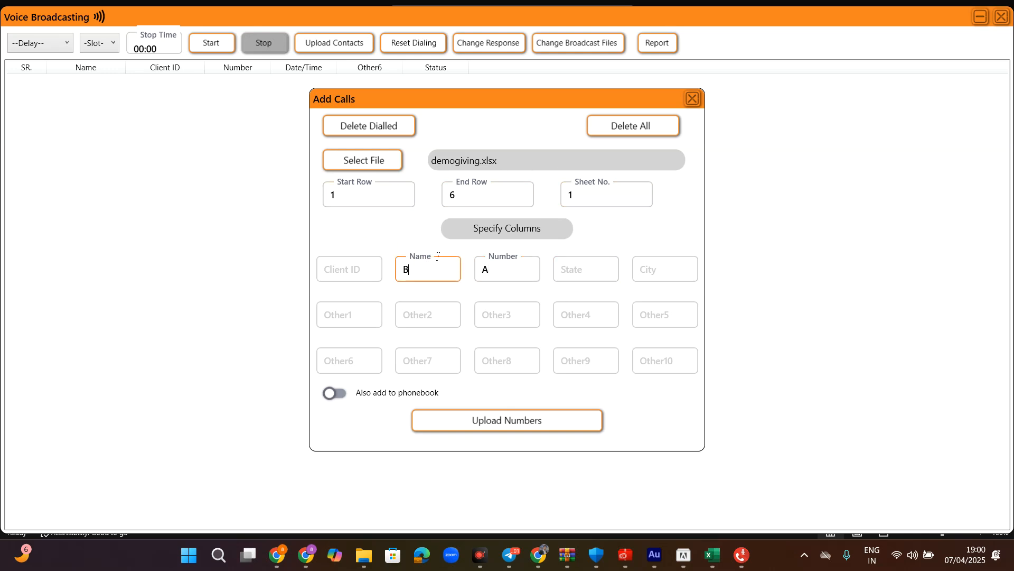
pyautogui.press('Tab')
pyautogui.write('A')
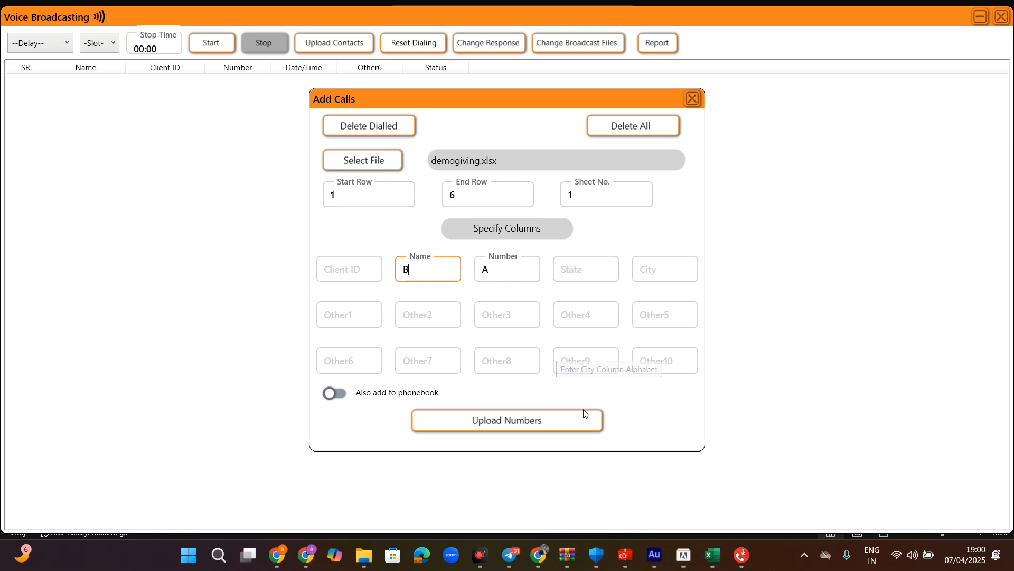
pyautogui.click(563, 423)
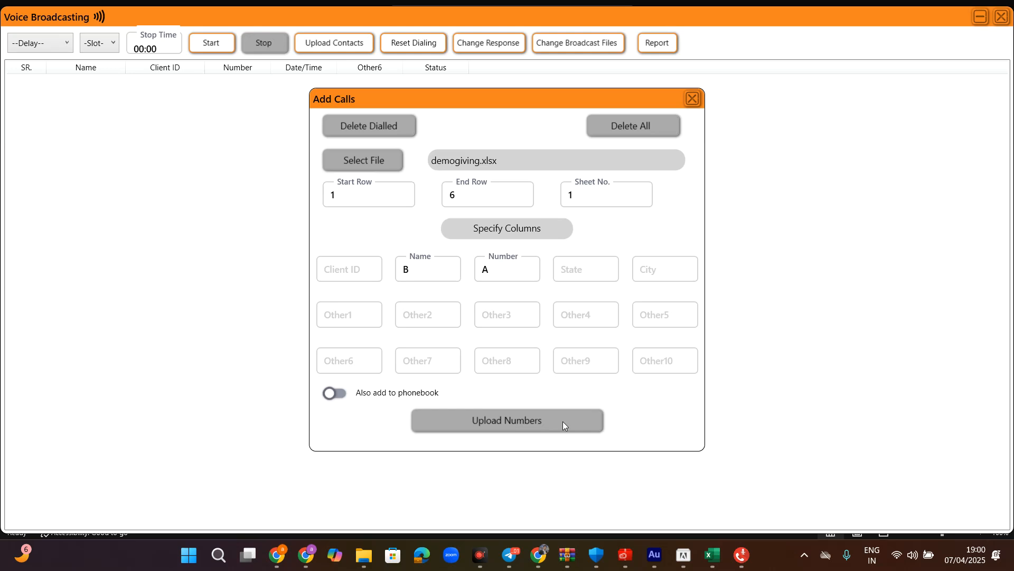
# - Close the Add Calls window to view the four imported contacts
pyautogui.moveTo(511, 108); pyautogui.dragTo(627, 110)
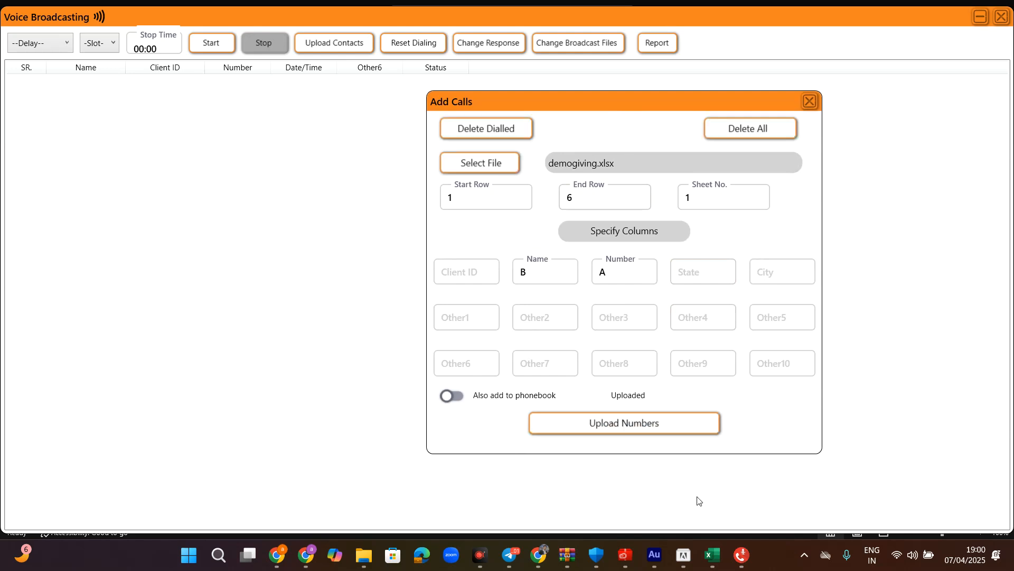
pyautogui.click(810, 101)
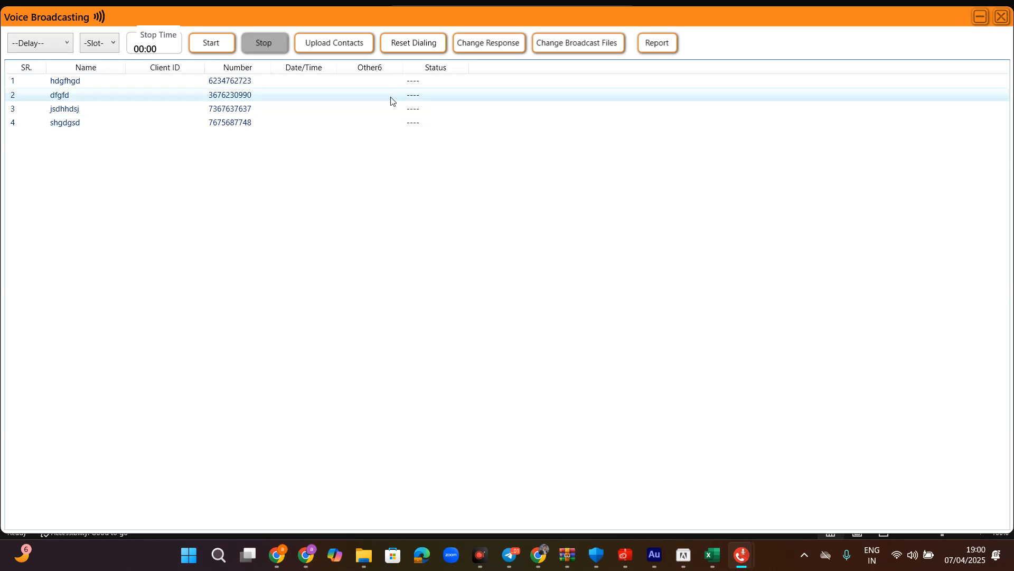
pyautogui.click(353, 46)
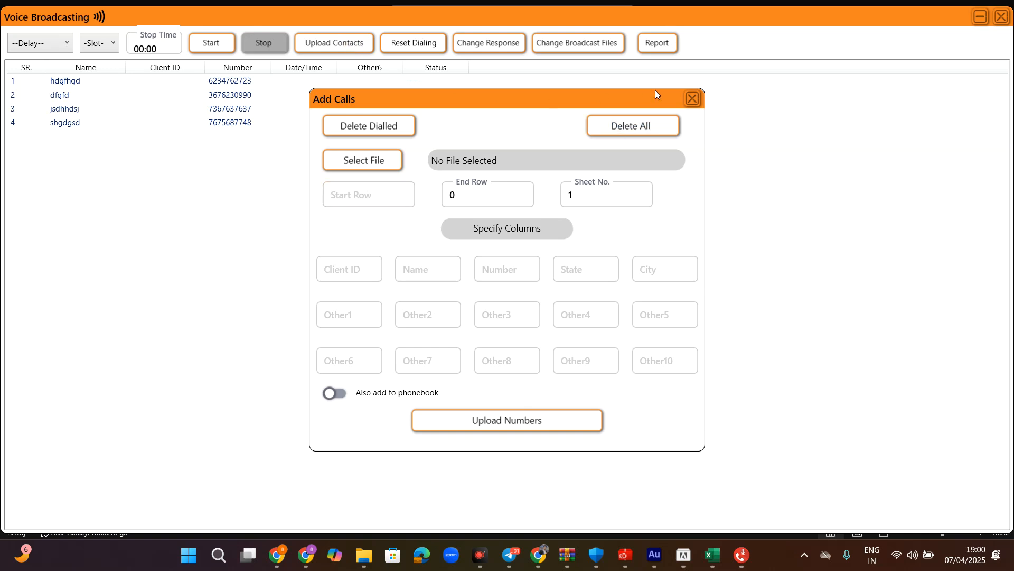
pyautogui.click(691, 98)
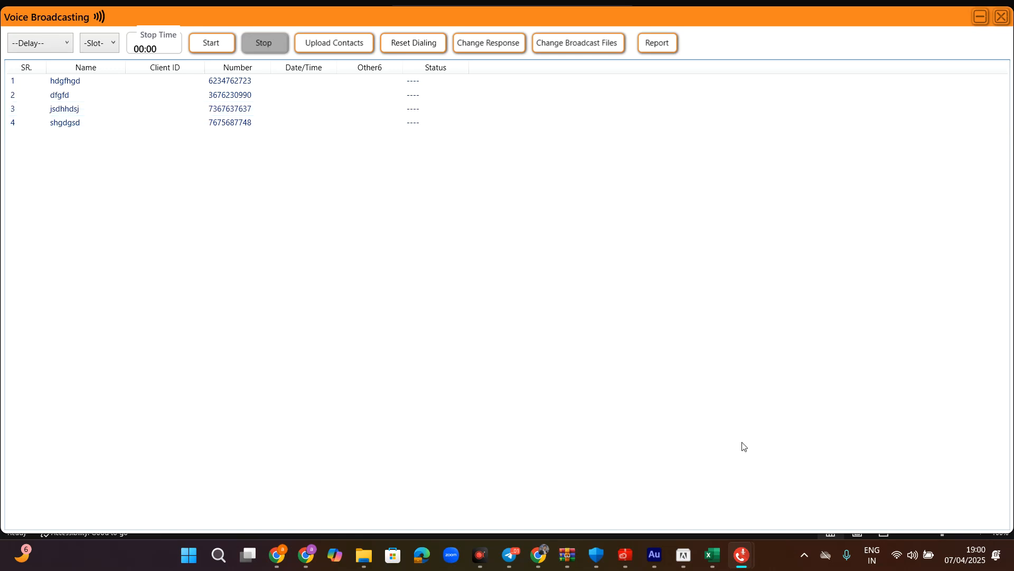
pyautogui.moveTo(712, 555)
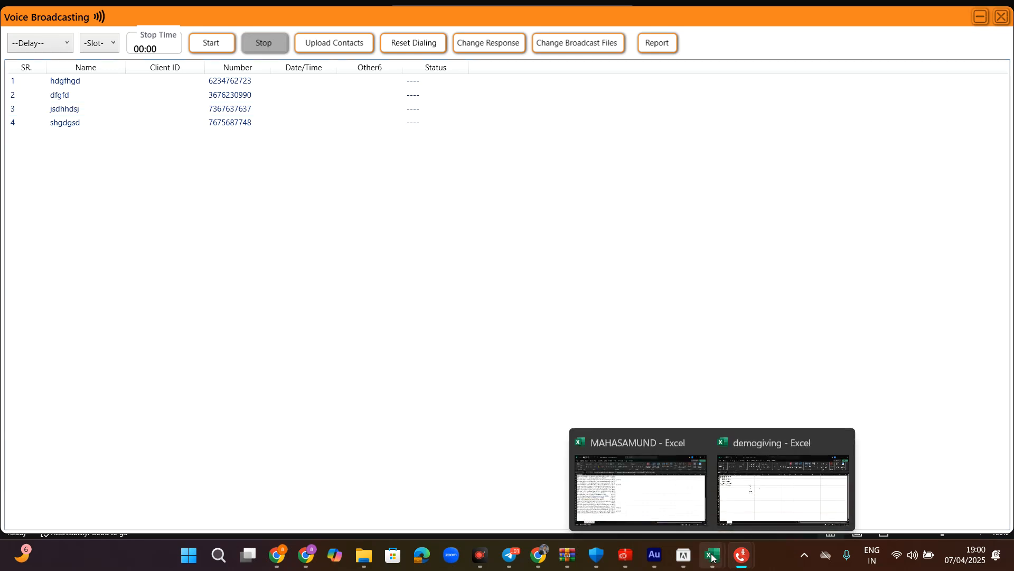
# - On the Miro whiteboard, write a circled 2 below the circled 1
pyautogui.click(305, 554)
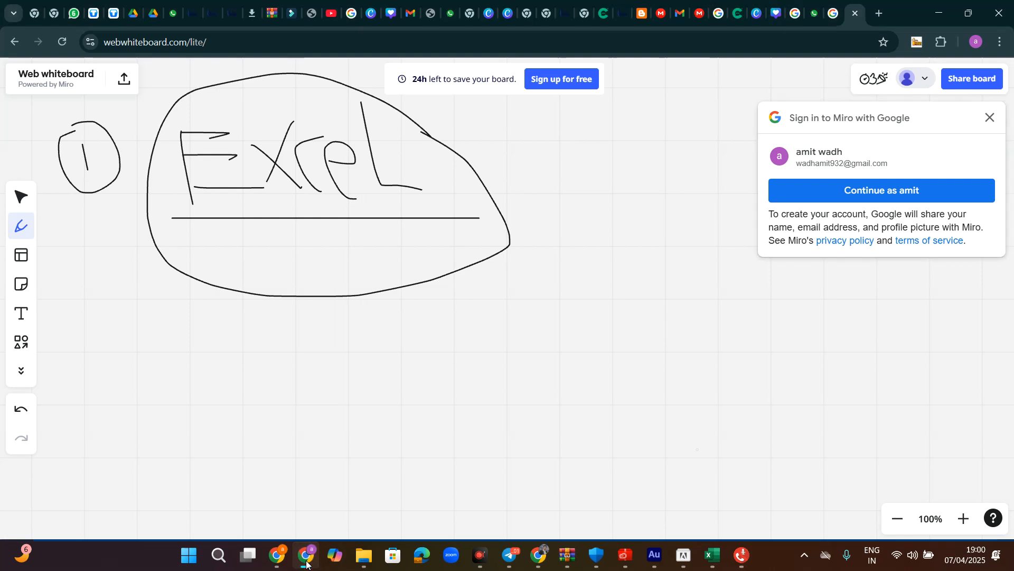
pyautogui.moveTo(85, 297)
pyautogui.mouseDown()
pyautogui.moveTo(118, 290)
pyautogui.moveTo(115, 325)
pyautogui.mouseUp()
pyautogui.moveTo(99, 279)
pyautogui.mouseDown()
pyautogui.moveTo(63, 291)
pyautogui.moveTo(135, 281)
pyautogui.moveTo(98, 292)
pyautogui.mouseUp()
pyautogui.moveTo(302, 332)
pyautogui.mouseDown()
pyautogui.moveTo(317, 295)
pyautogui.moveTo(364, 405)
pyautogui.mouseUp()
# - Handwrite 'Audio' below the Excel oval and underline it with a long curve
pyautogui.moveTo(307, 379)
pyautogui.mouseDown()
pyautogui.moveTo(377, 364)
pyautogui.moveTo(428, 338)
pyautogui.mouseUp()
pyautogui.moveTo(469, 302); pyautogui.dragTo(515, 424)
pyautogui.moveTo(500, 388)
pyautogui.mouseDown()
pyautogui.moveTo(480, 381)
pyautogui.moveTo(518, 404)
pyautogui.mouseUp()
pyautogui.moveTo(521, 359); pyautogui.dragTo(534, 399)
pyautogui.click(509, 313)
pyautogui.moveTo(538, 347)
pyautogui.mouseDown()
pyautogui.moveTo(584, 381)
pyautogui.moveTo(529, 336)
pyautogui.mouseUp()
pyautogui.click(511, 316)
pyautogui.moveTo(264, 488)
pyautogui.mouseDown()
pyautogui.moveTo(576, 458)
pyautogui.moveTo(817, 392)
pyautogui.mouseUp()
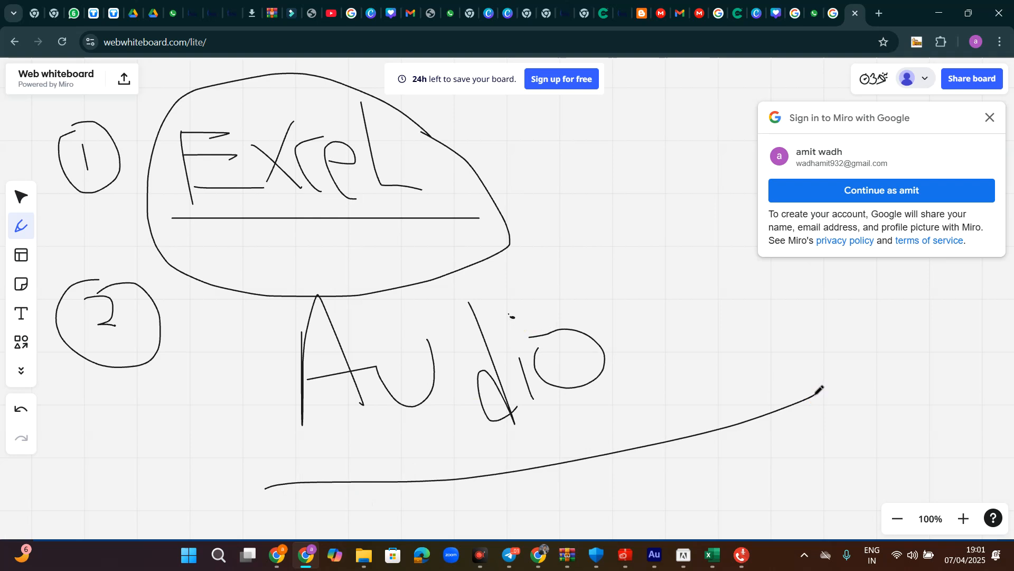
# - Add an arrow and 'MP3' after Audio, underline MP3 and circle it
pyautogui.moveTo(678, 369)
pyautogui.mouseDown()
pyautogui.moveTo(758, 356)
pyautogui.moveTo(748, 394)
pyautogui.mouseUp()
pyautogui.moveTo(776, 336)
pyautogui.mouseDown()
pyautogui.moveTo(787, 393)
pyautogui.moveTo(809, 361)
pyautogui.moveTo(846, 382)
pyautogui.mouseUp()
pyautogui.moveTo(840, 318); pyautogui.dragTo(853, 359)
pyautogui.moveTo(871, 401)
pyautogui.mouseDown()
pyautogui.moveTo(838, 288)
pyautogui.moveTo(857, 339)
pyautogui.mouseUp()
pyautogui.moveTo(880, 304)
pyautogui.mouseDown()
pyautogui.moveTo(934, 326)
pyautogui.moveTo(915, 405)
pyautogui.mouseUp()
pyautogui.moveTo(746, 459)
pyautogui.mouseDown()
pyautogui.moveTo(942, 413)
pyautogui.moveTo(839, 458)
pyautogui.mouseUp()
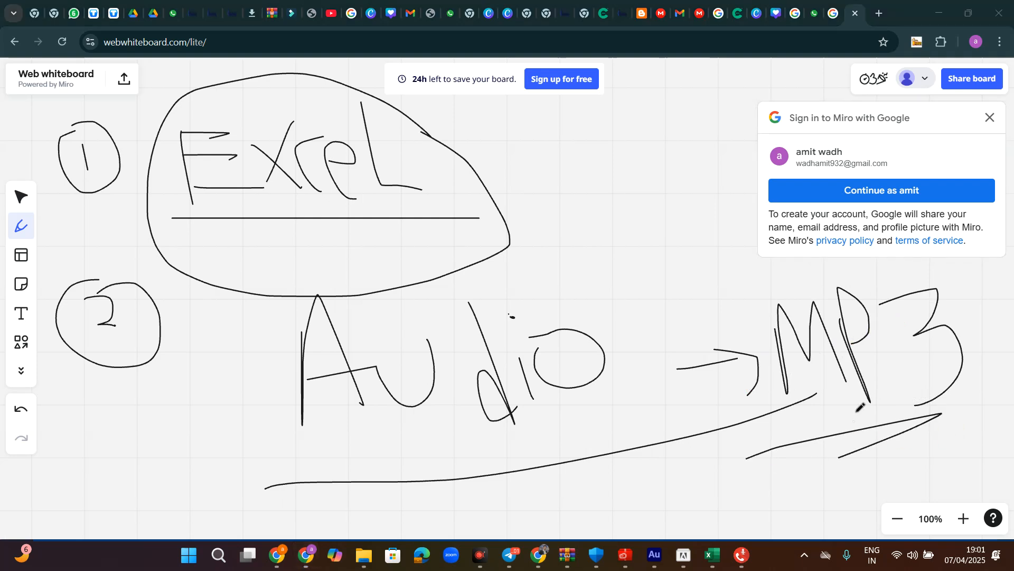
pyautogui.moveTo(887, 274)
pyautogui.mouseDown()
pyautogui.moveTo(951, 285)
pyautogui.moveTo(922, 425)
pyautogui.moveTo(716, 304)
pyautogui.moveTo(844, 278)
pyautogui.mouseUp()
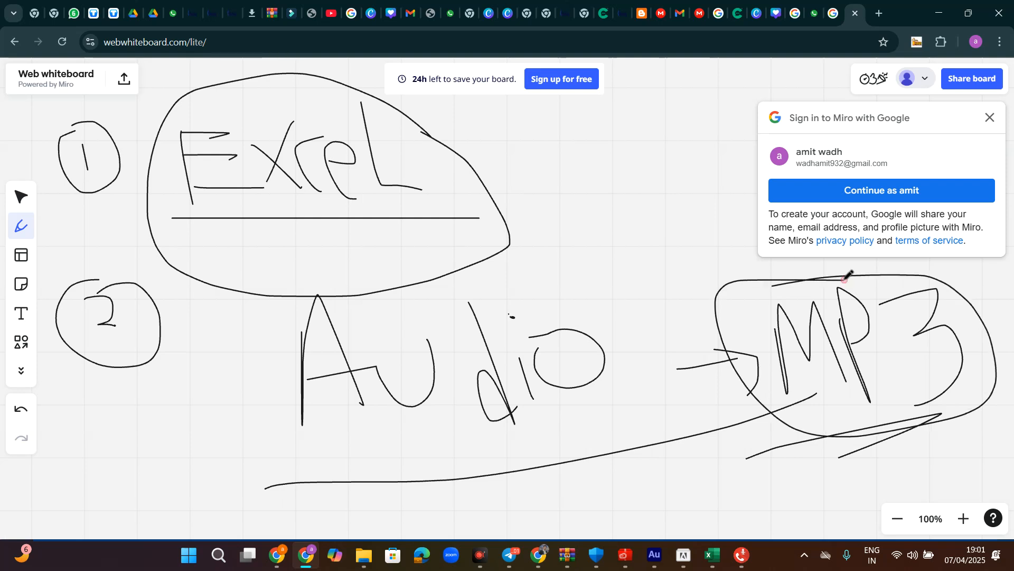
# - Google 'mp3 conver', open CloudConvert's MP3 Converter, and scroll to its format lists
pyautogui.click(881, 17)
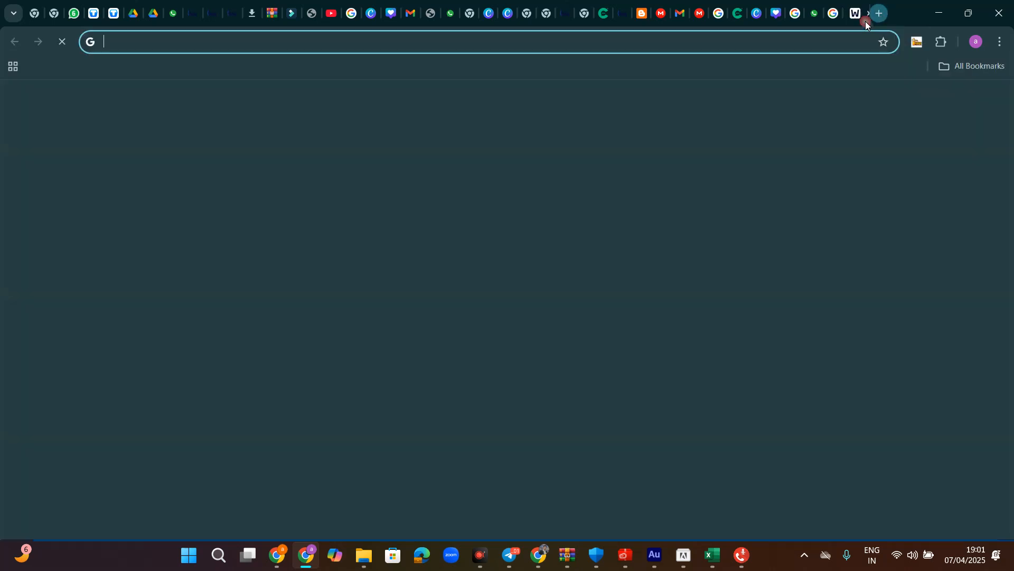
pyautogui.click(627, 257)
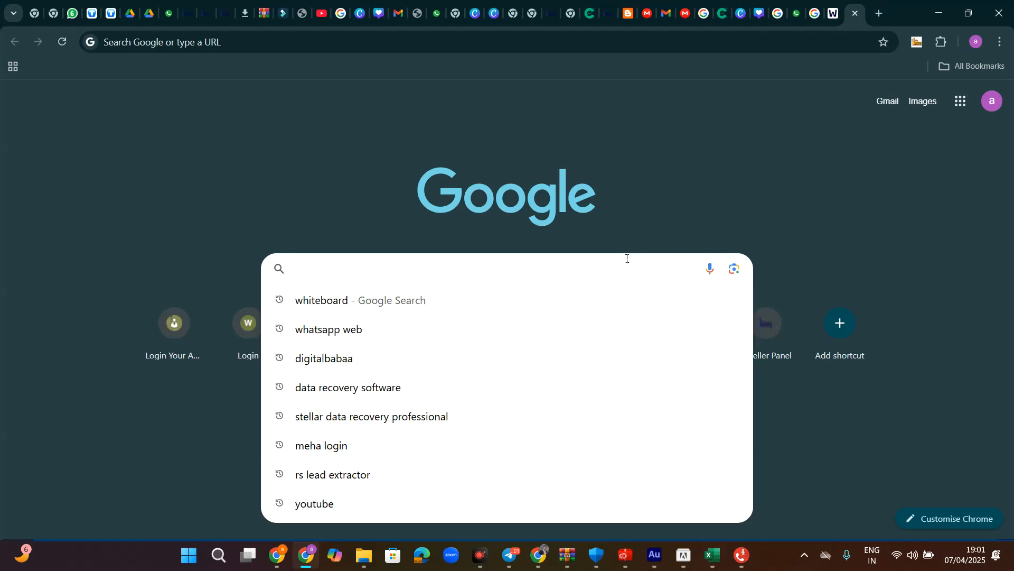
pyautogui.write('mp3 c')
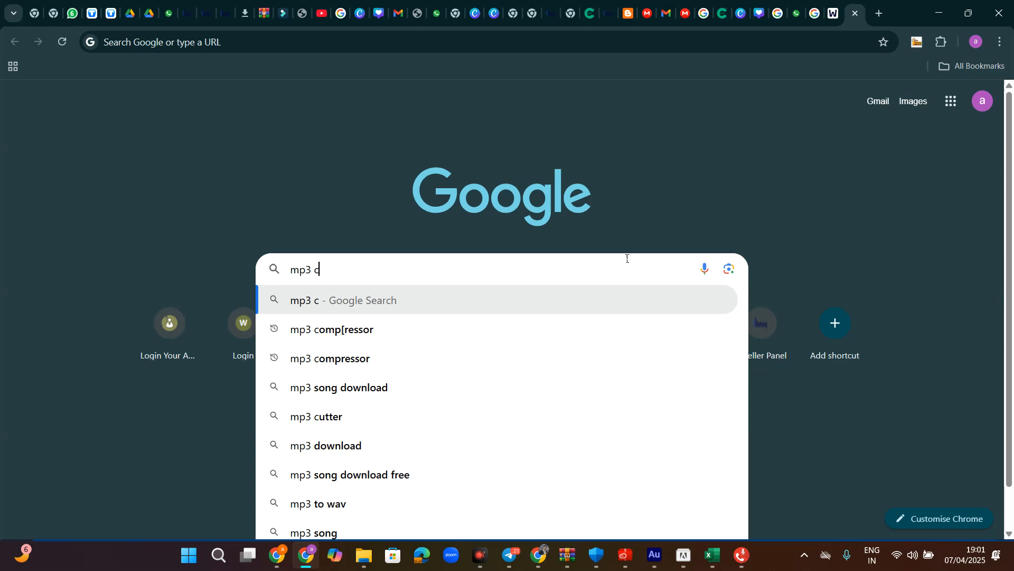
pyautogui.write('onver')
pyautogui.press('Return')
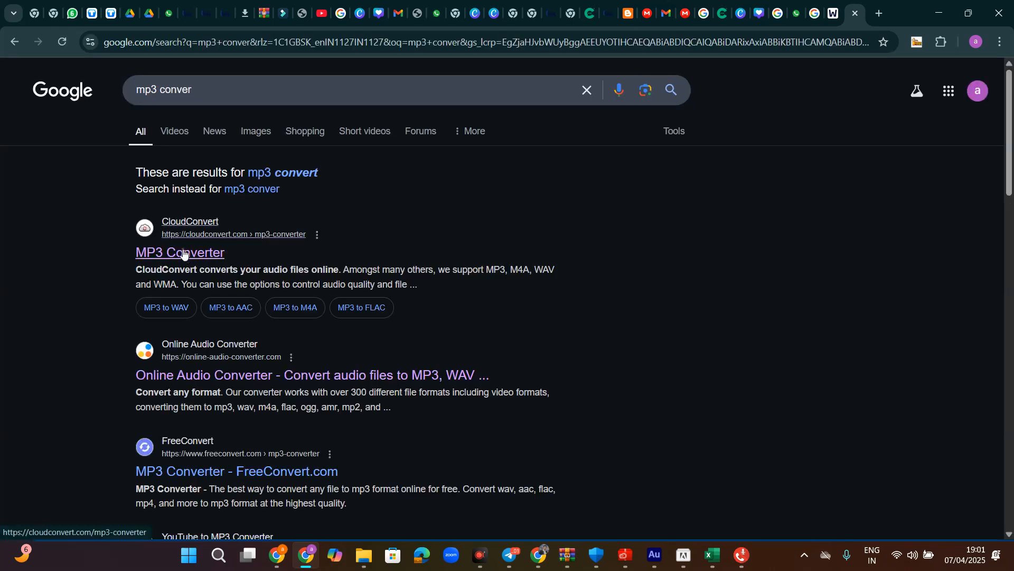
pyautogui.click(185, 253)
pyautogui.click(491, 301)
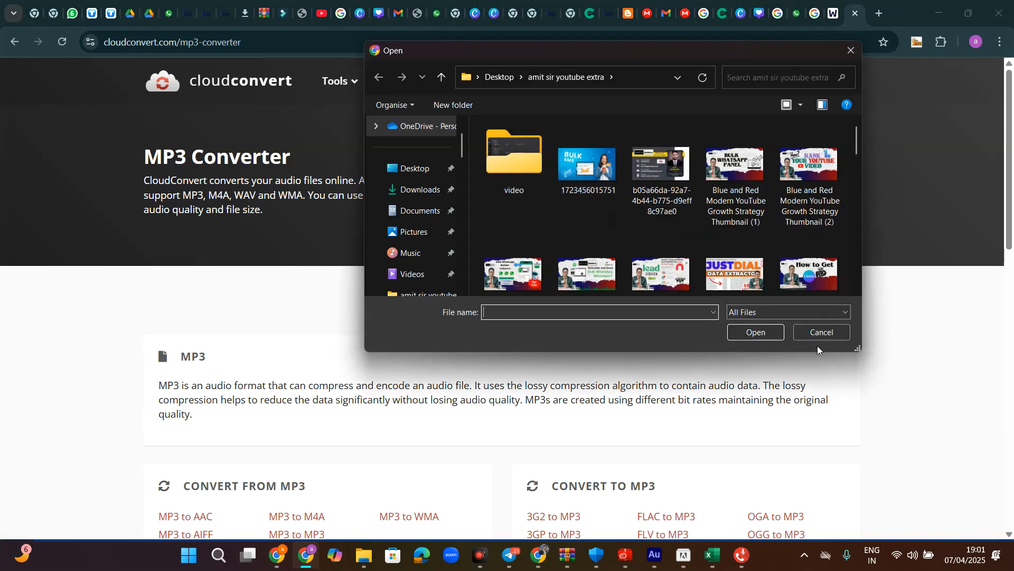
pyautogui.click(848, 52)
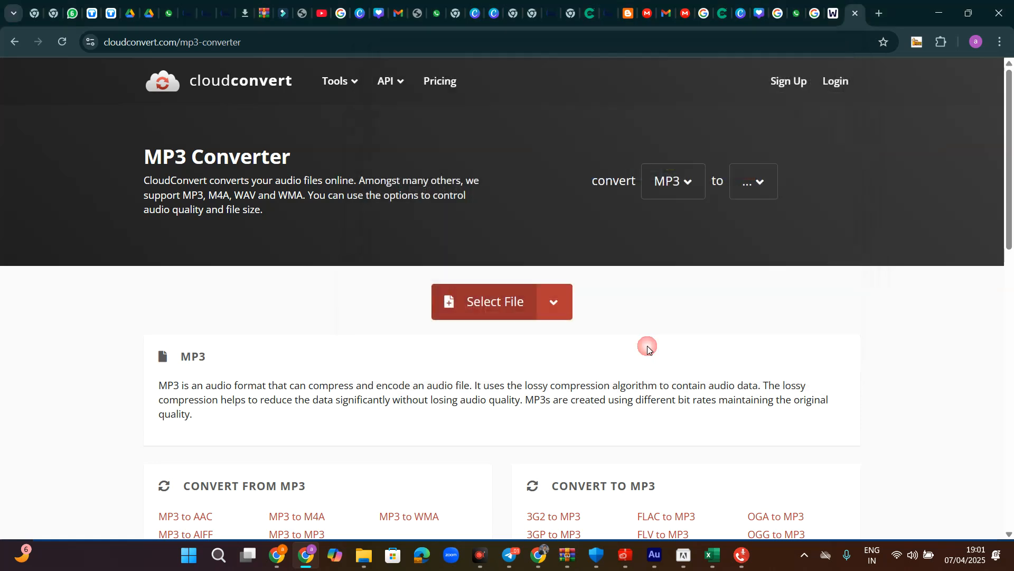
pyautogui.scroll(-4, 548, 369)
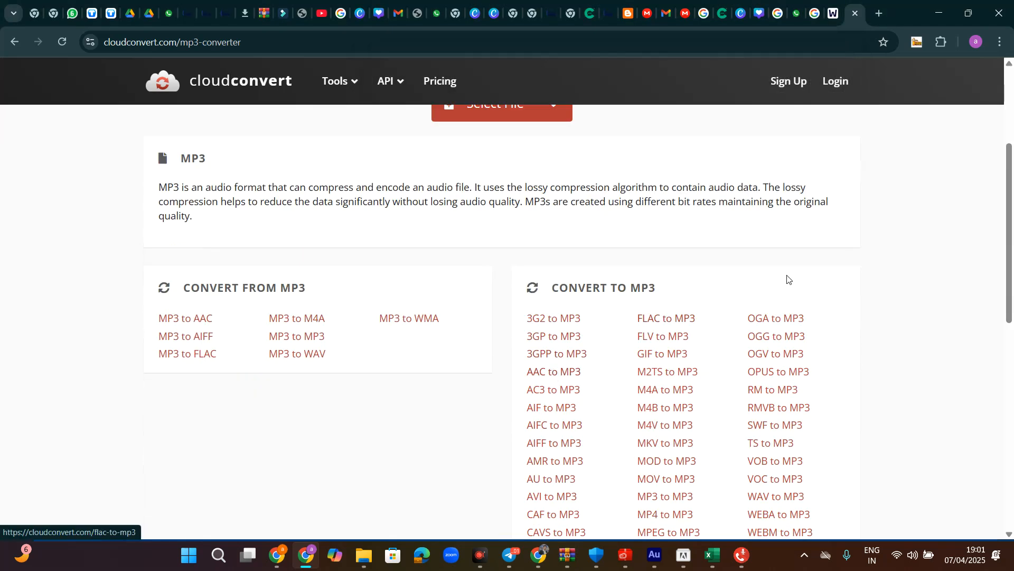
# - Inspect the IVR slot audio files, cancel the slot 0 file picker twice, and close Settings
pyautogui.click(931, 15)
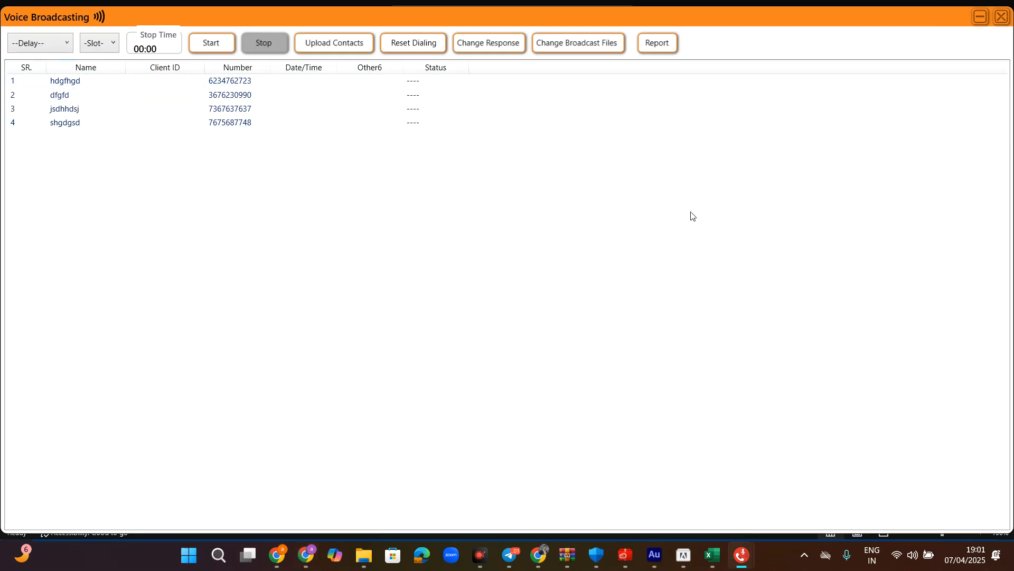
pyautogui.click(563, 48)
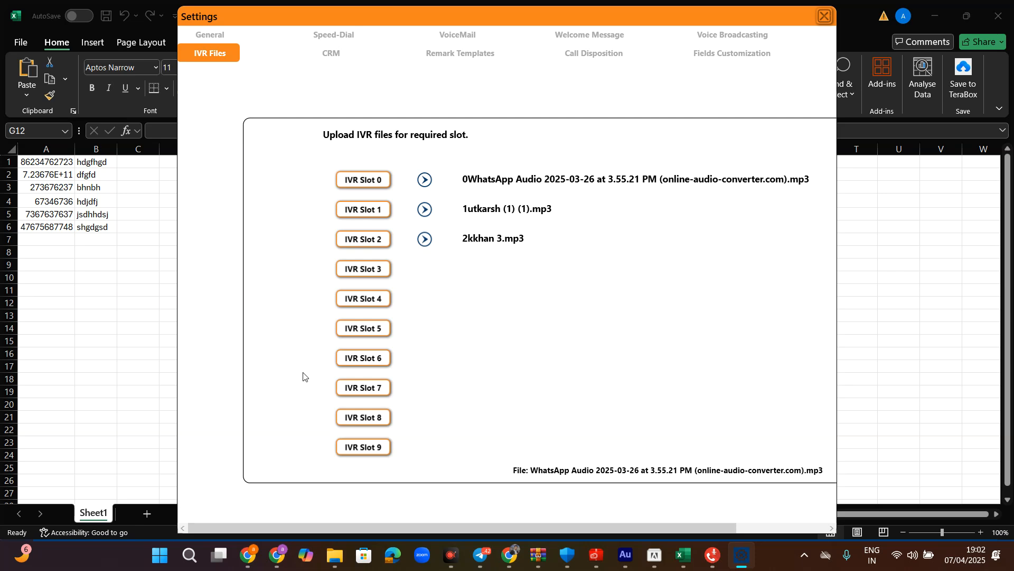
pyautogui.click(367, 180)
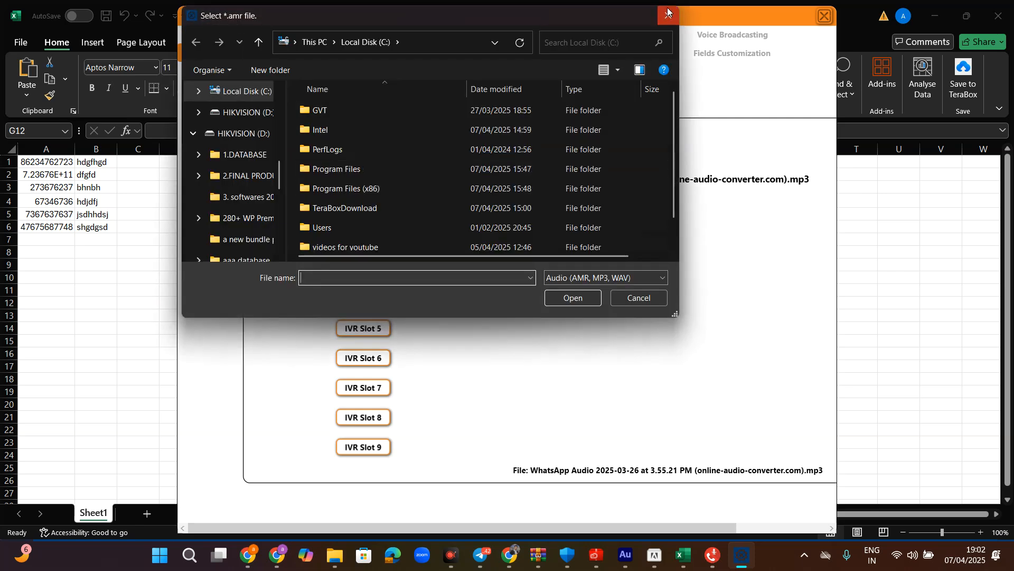
pyautogui.click(666, 11)
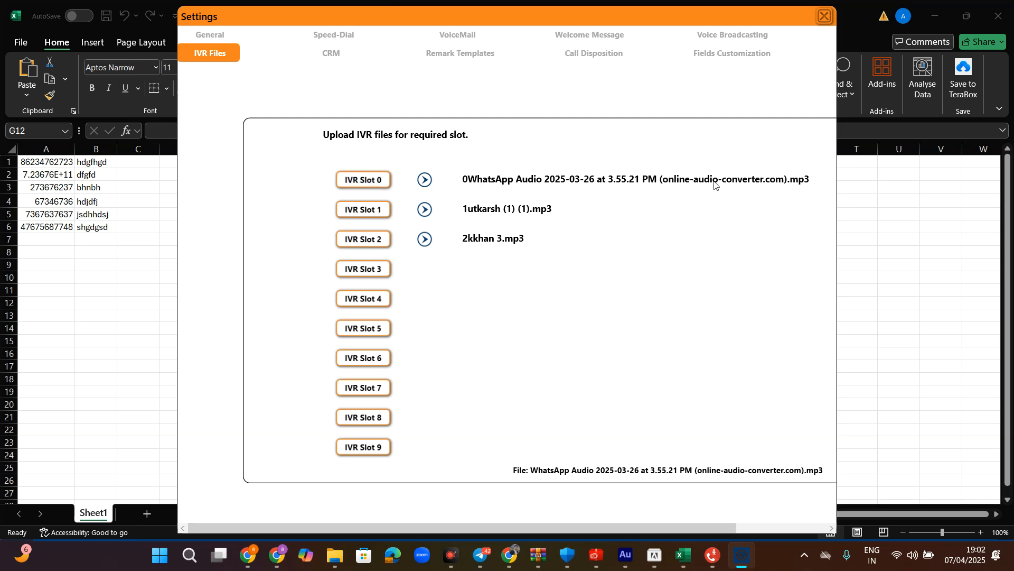
pyautogui.click(370, 180)
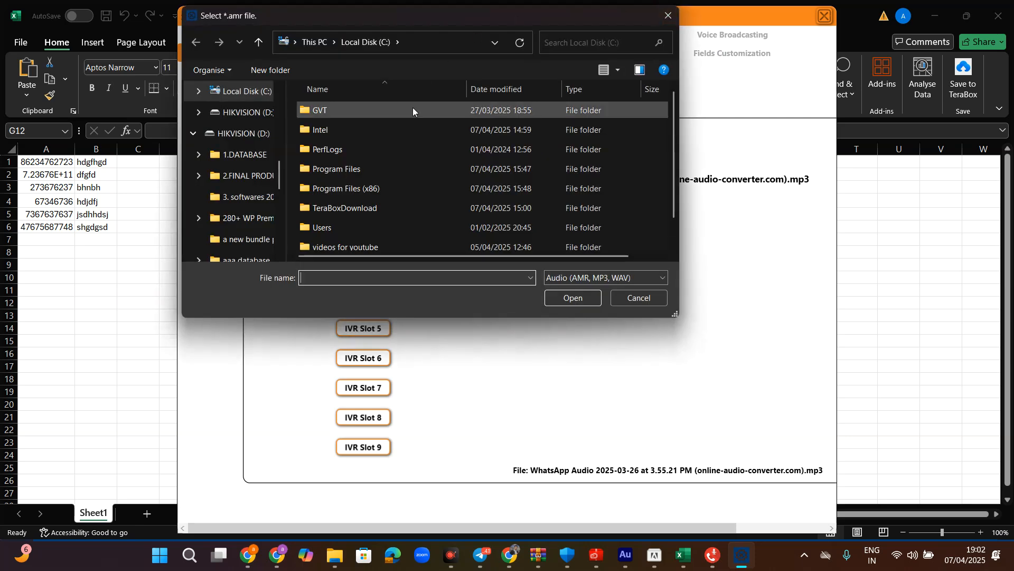
pyautogui.click(658, 13)
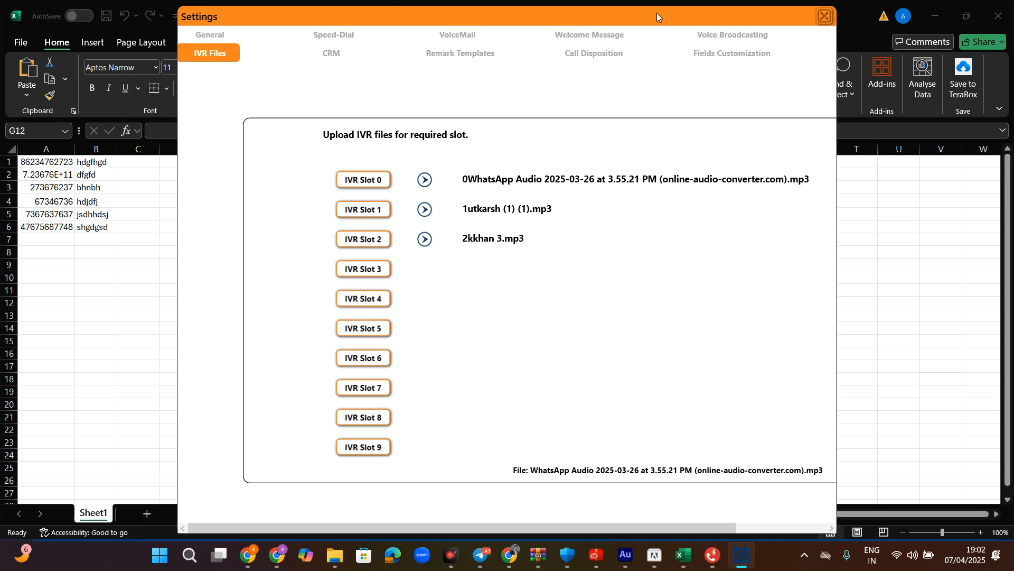
pyautogui.click(825, 16)
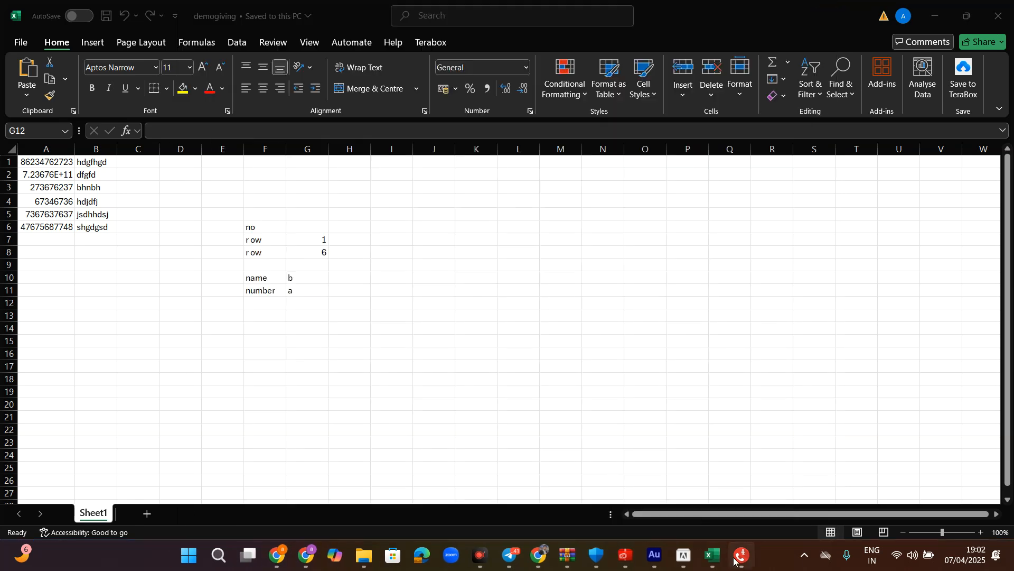
# - Bring the dialer forward and open the Voice Broadcasting window
pyautogui.click(741, 555)
pyautogui.click(17, 157)
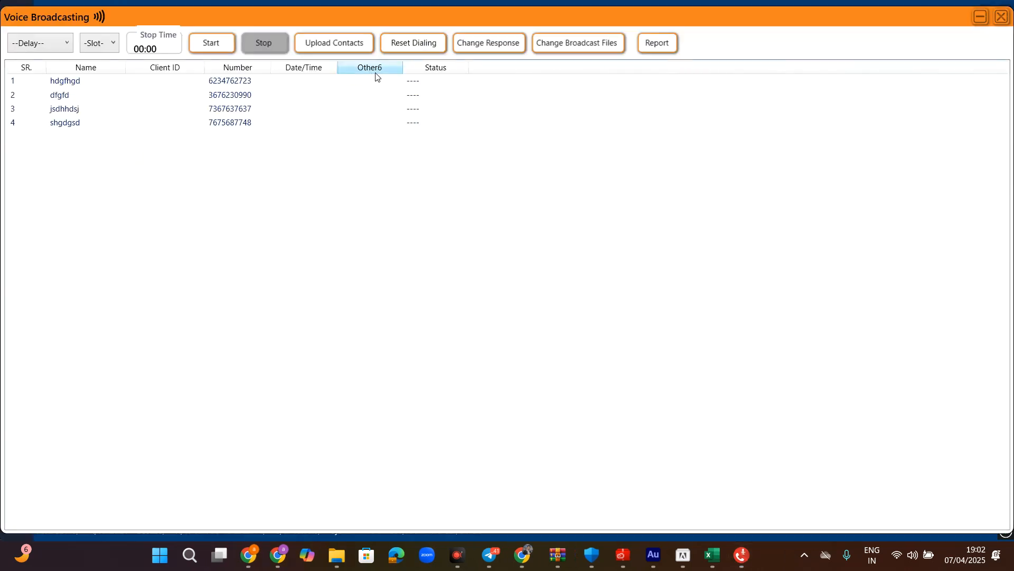
pyautogui.click(584, 46)
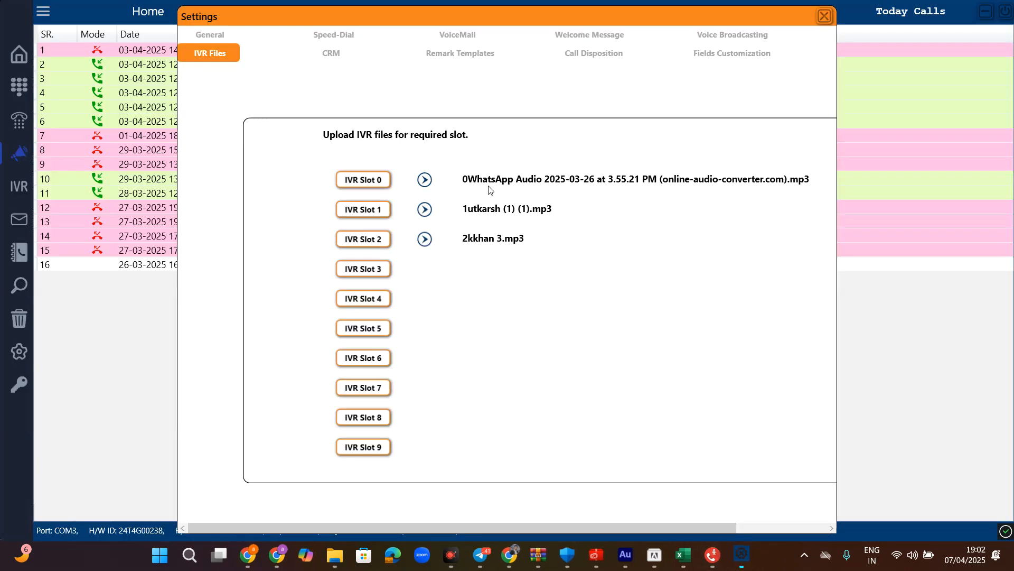
pyautogui.click(825, 16)
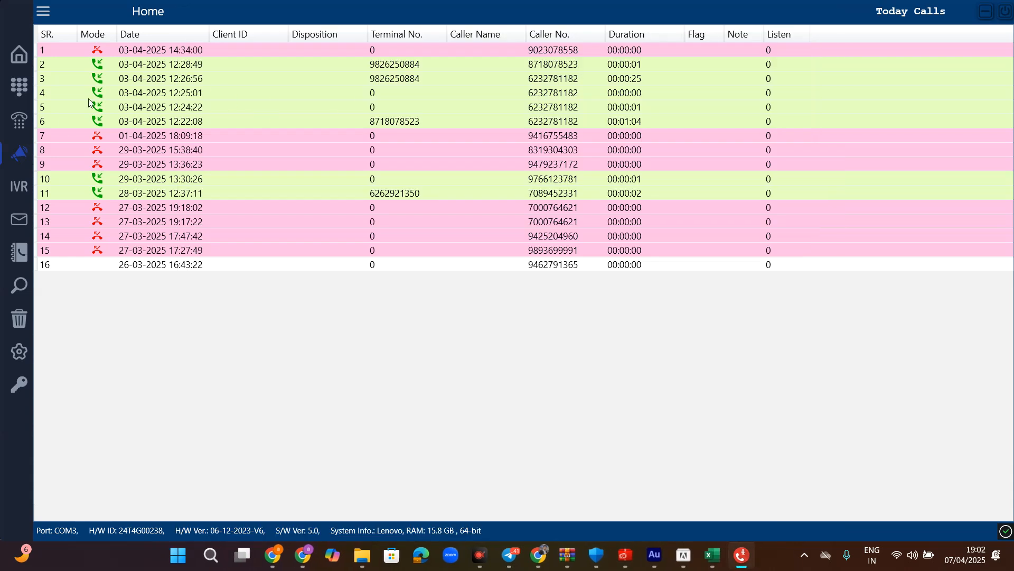
pyautogui.click(19, 155)
# - Start the broadcast using IVR slot 1, close the window, and reopen it
pyautogui.click(108, 42)
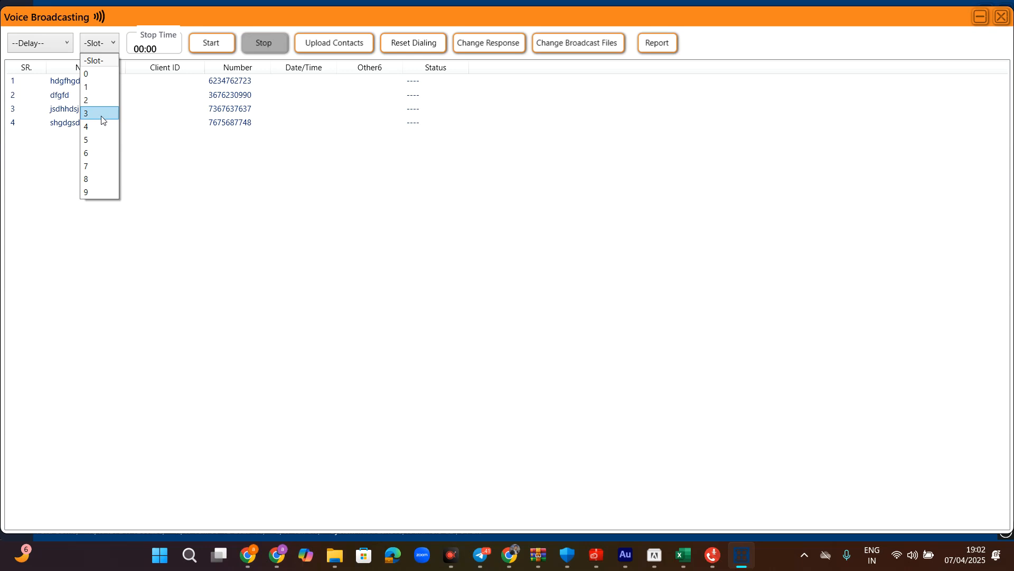
pyautogui.click(95, 88)
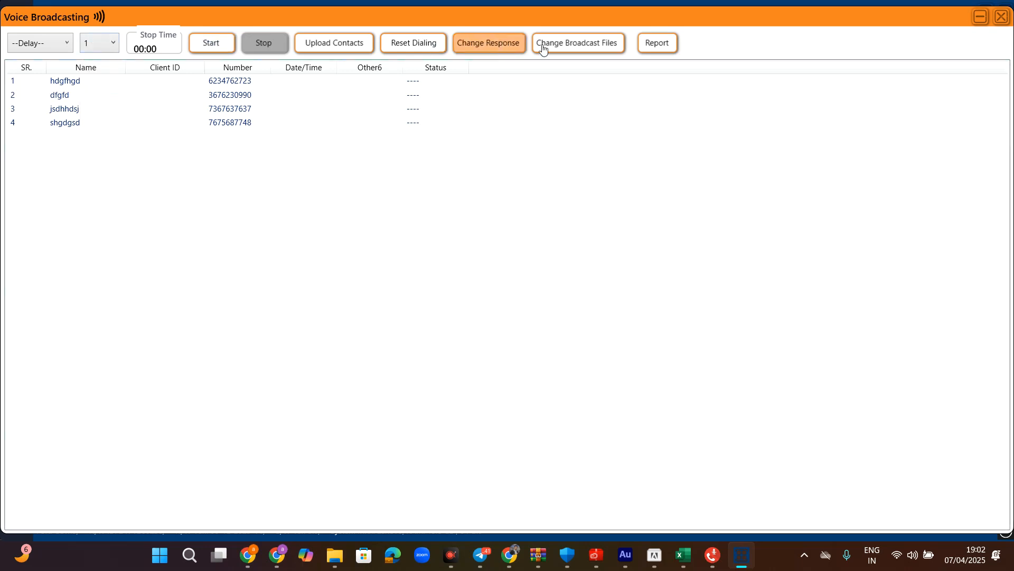
pyautogui.click(210, 44)
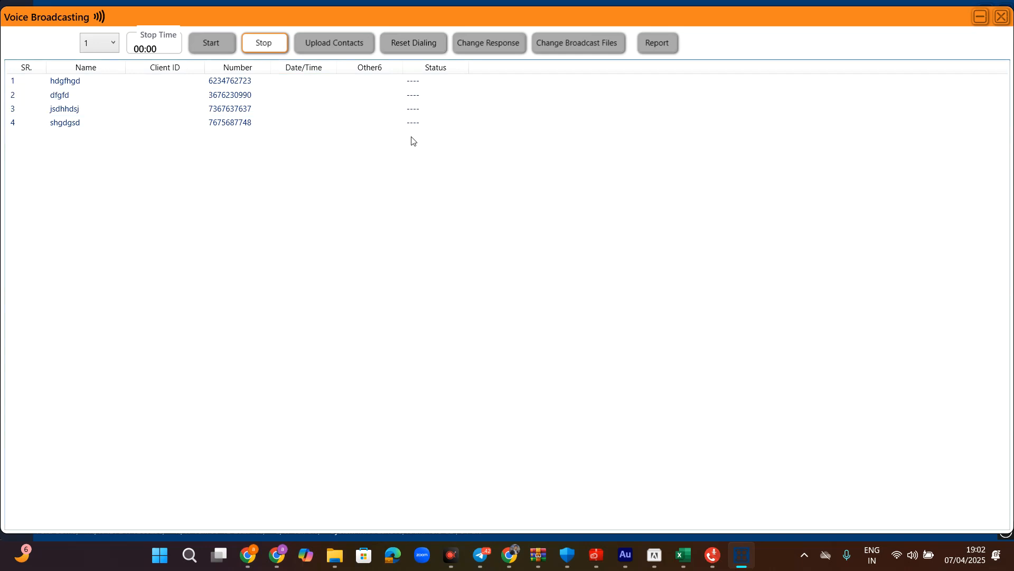
pyautogui.press('Escape')
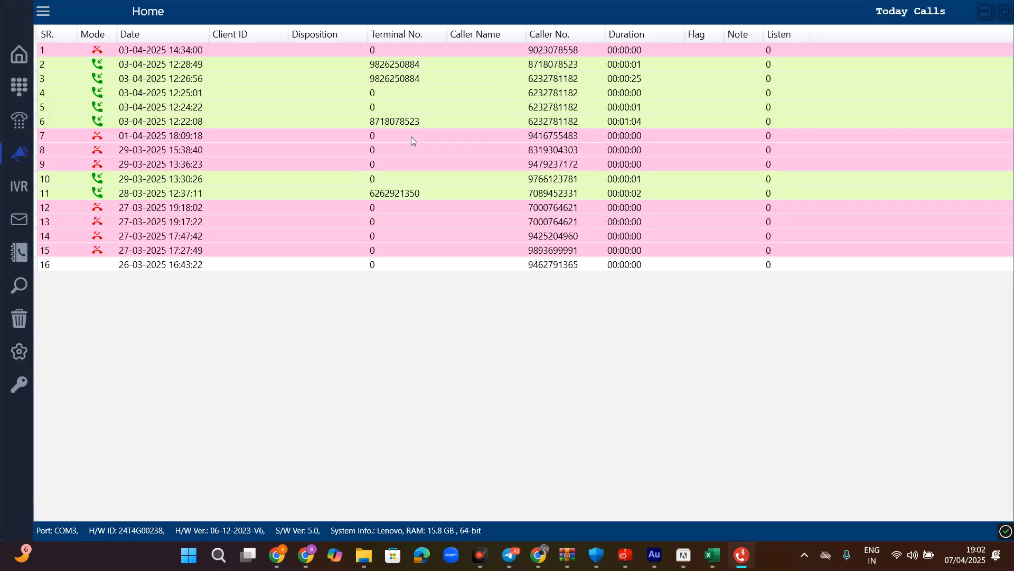
pyautogui.click(19, 154)
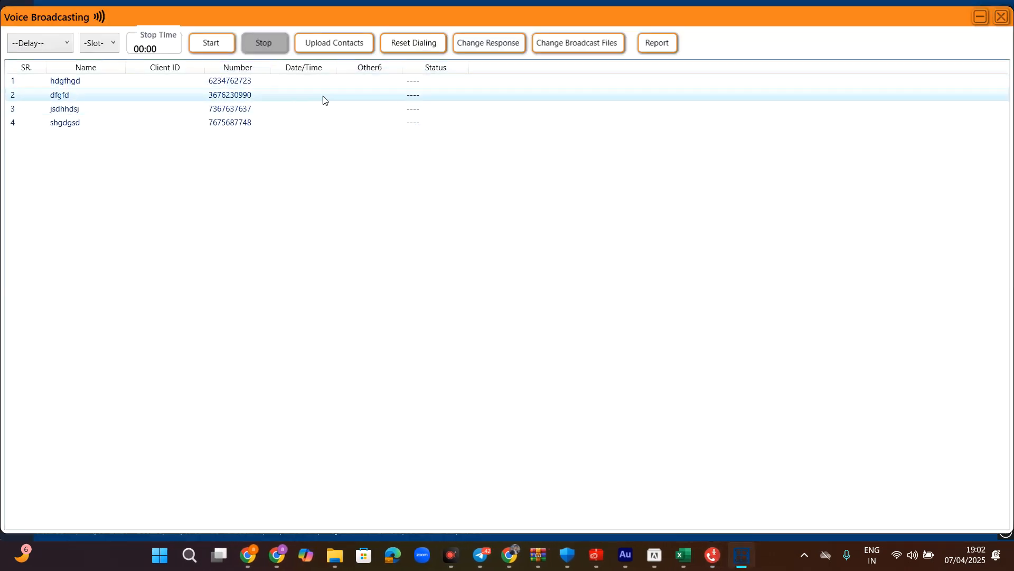
# - Enter 'intrested' as the Dial 1 keypress response and save the settings
pyautogui.click(482, 43)
pyautogui.click(380, 223)
pyautogui.write('intrested')
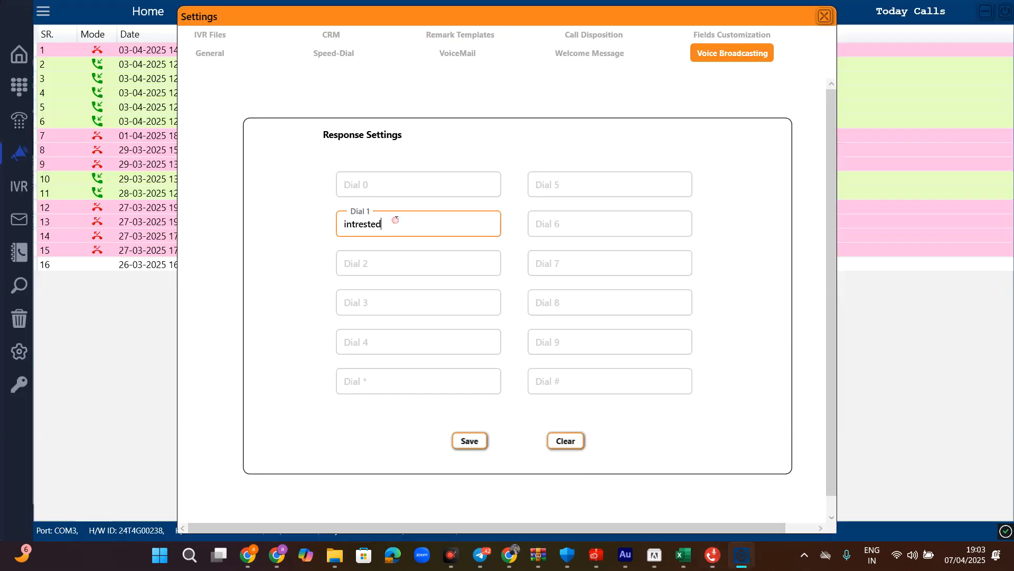
pyautogui.click(383, 265)
pyautogui.click(386, 302)
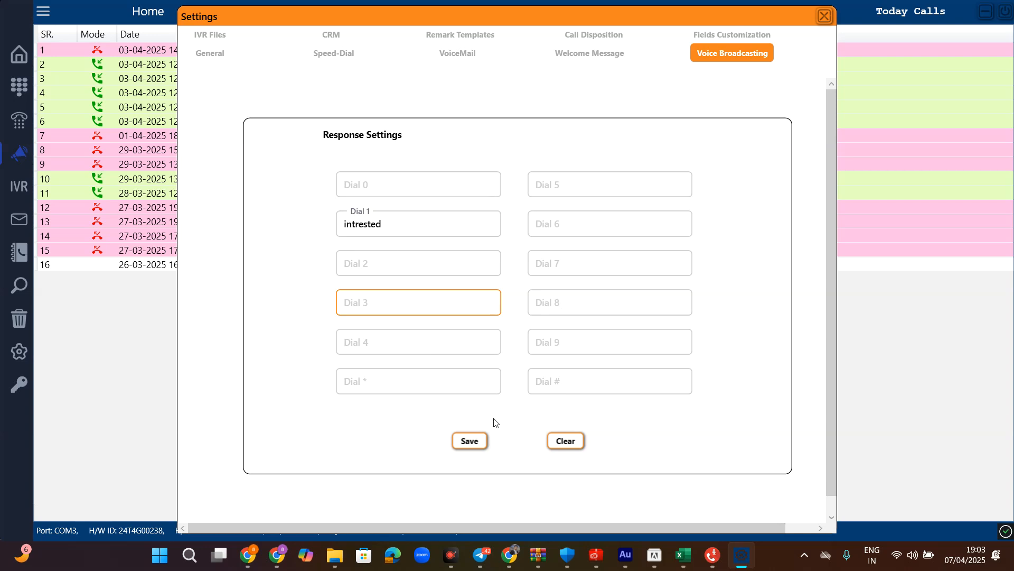
pyautogui.click(475, 441)
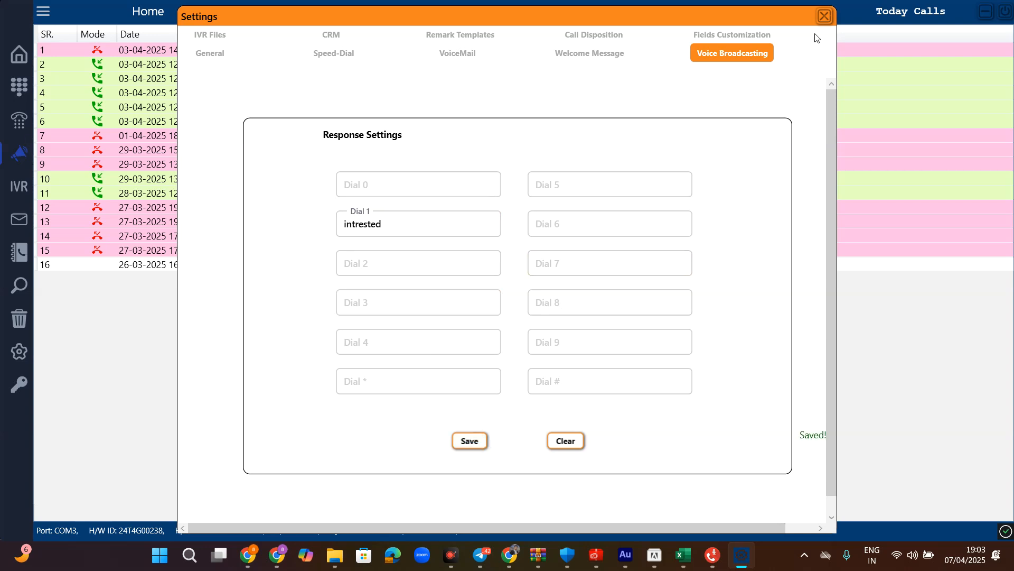
# - Close Settings and open the broadcast call report from Voice Broadcasting
pyautogui.click(824, 16)
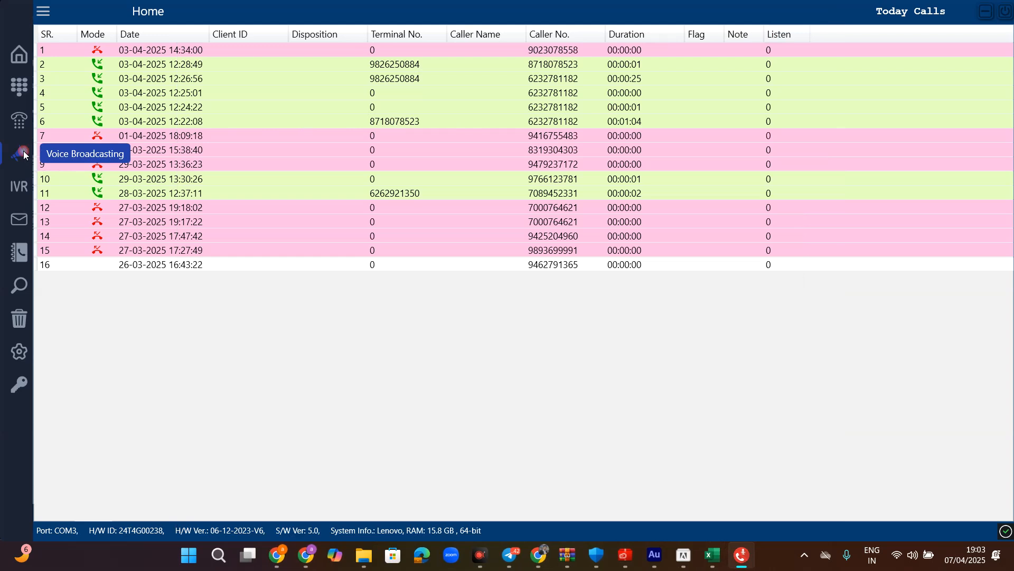
pyautogui.click(19, 154)
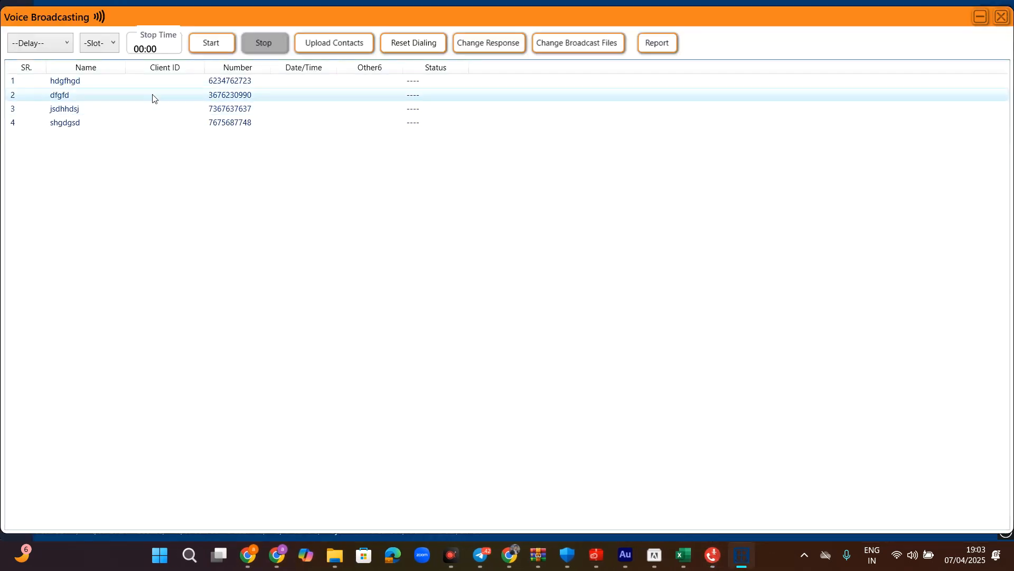
pyautogui.click(658, 44)
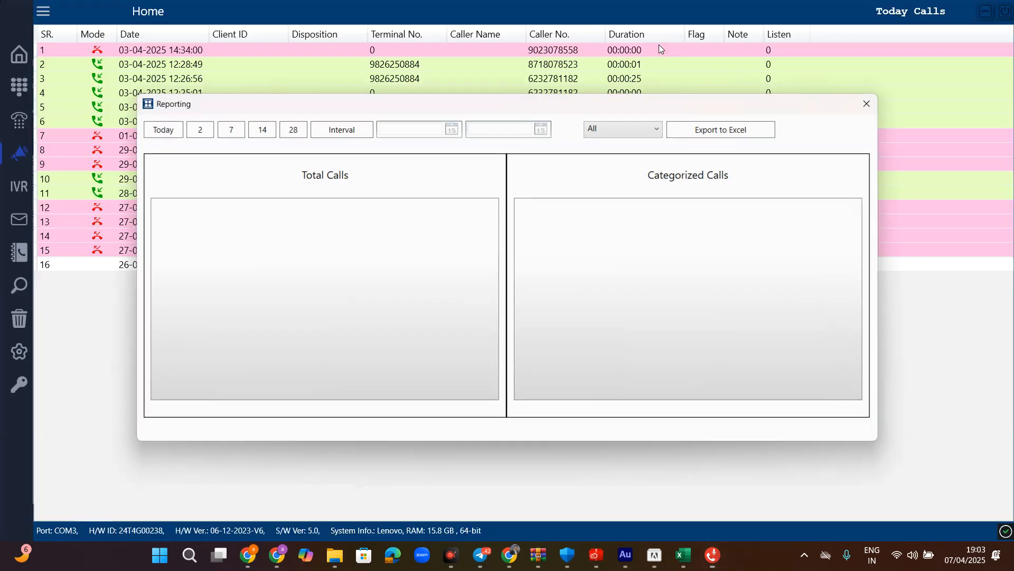
# - Cycle the report through today, 2, 7, 14, 28 days and a custom interval
pyautogui.click(171, 132)
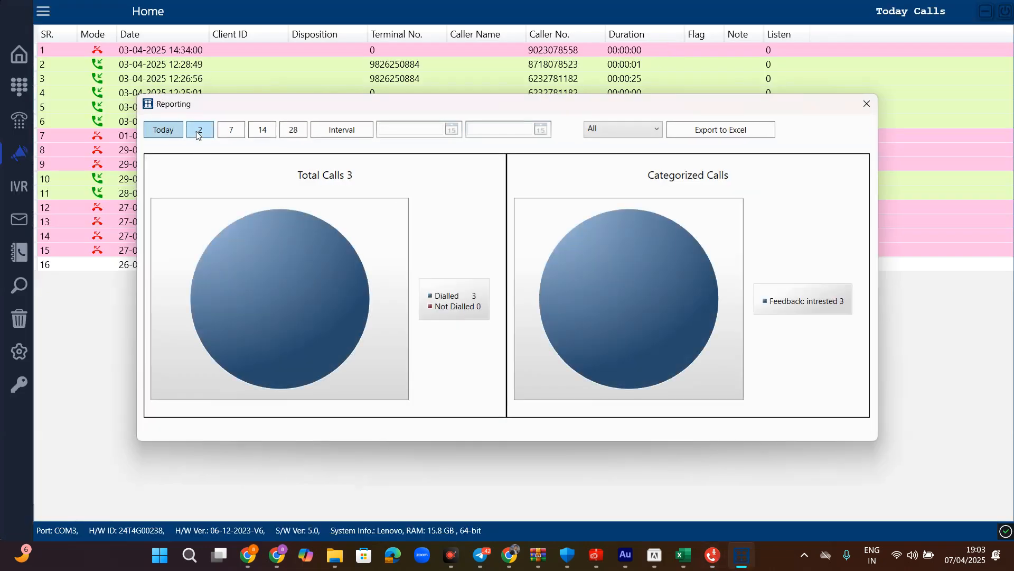
pyautogui.click(201, 130)
pyautogui.click(239, 132)
pyautogui.click(262, 130)
pyautogui.click(293, 130)
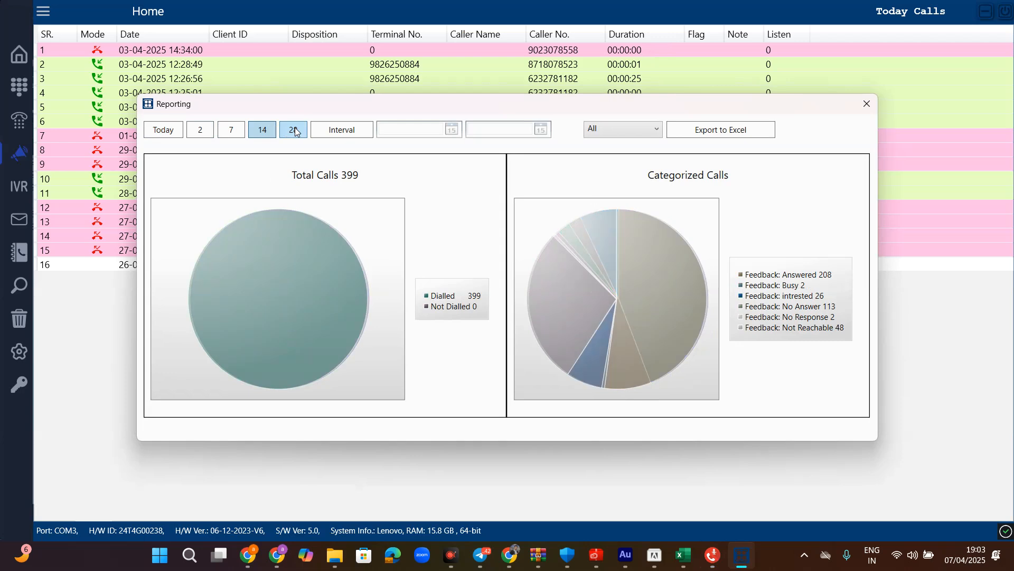
pyautogui.click(341, 130)
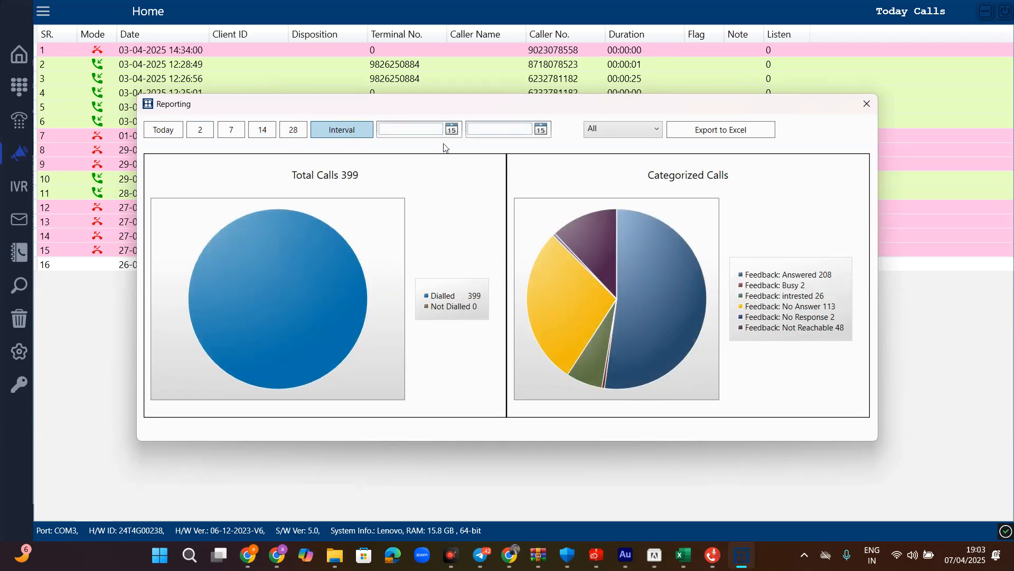
# - Filter the report by Answered, Busy, intrested, No Answer and No Response, then show all categories
pyautogui.click(655, 129)
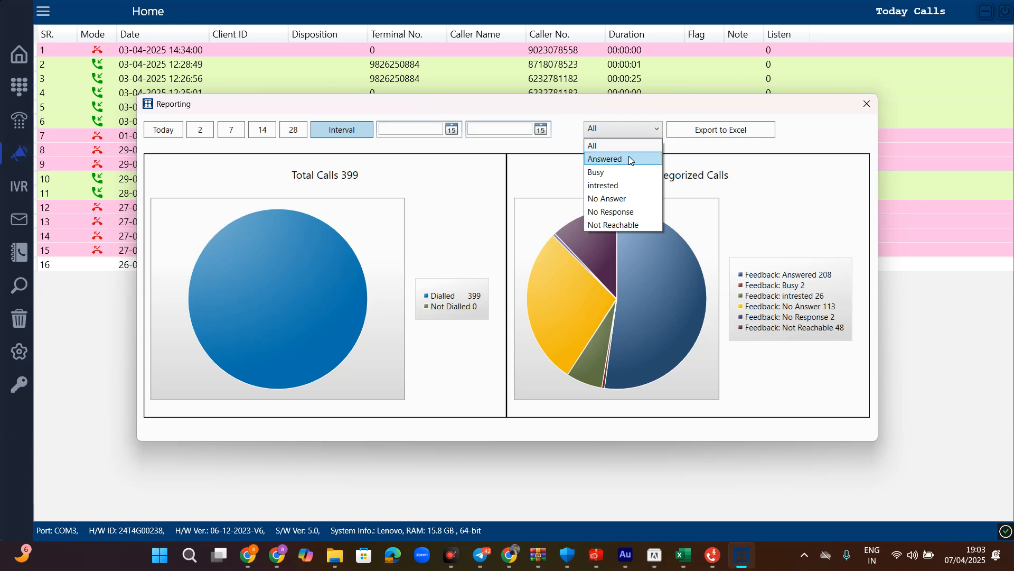
pyautogui.click(628, 159)
pyautogui.click(624, 129)
pyautogui.click(618, 171)
pyautogui.click(619, 131)
pyautogui.click(616, 183)
pyautogui.click(619, 135)
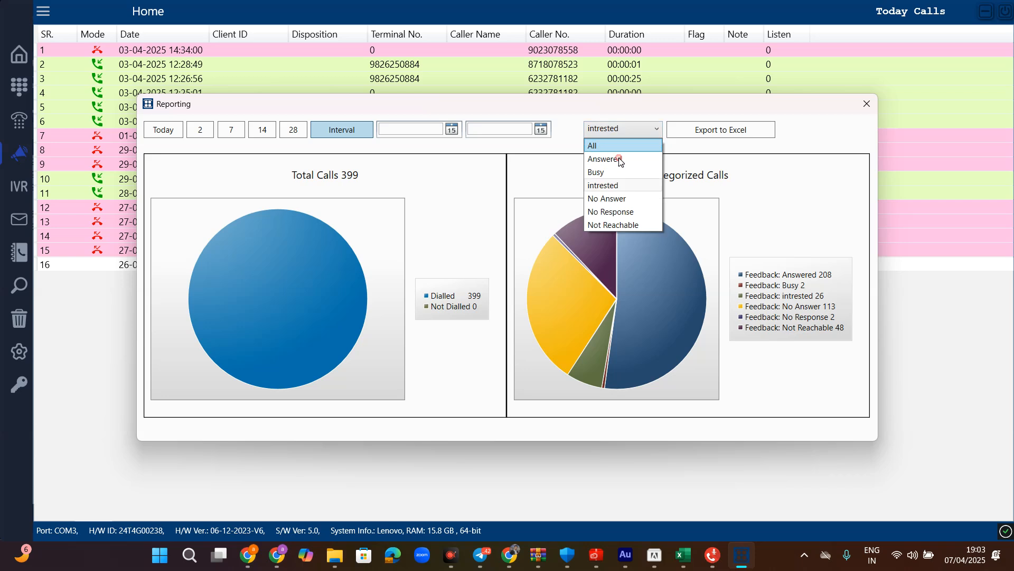
pyautogui.click(610, 198)
pyautogui.click(621, 132)
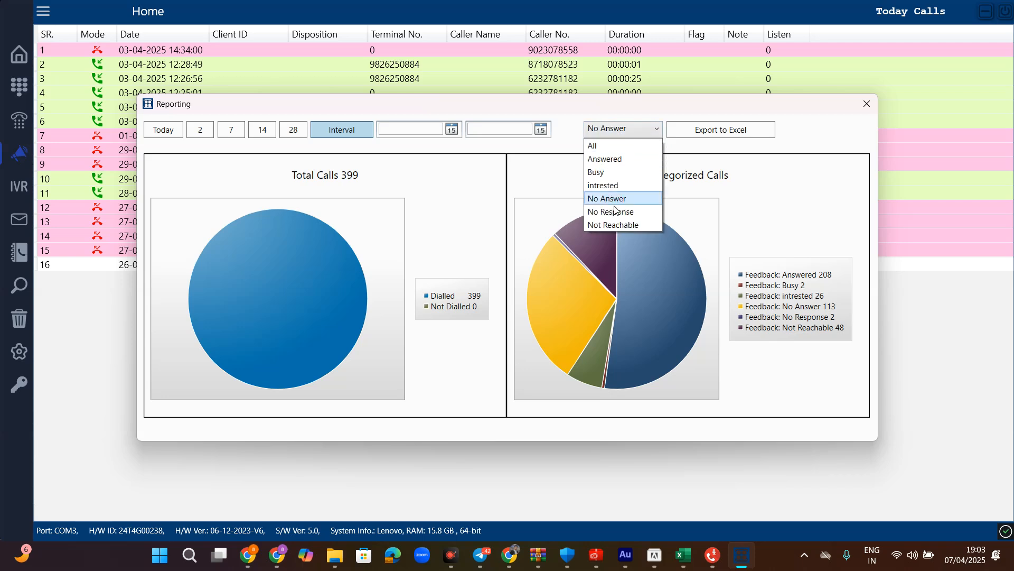
pyautogui.click(615, 211)
pyautogui.click(623, 132)
pyautogui.click(613, 212)
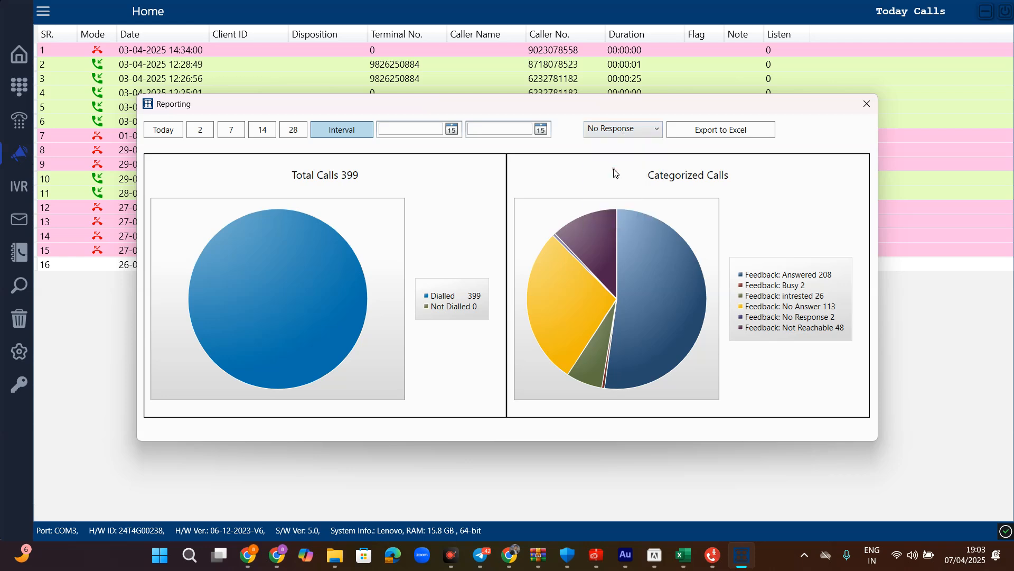
pyautogui.click(619, 130)
pyautogui.click(603, 143)
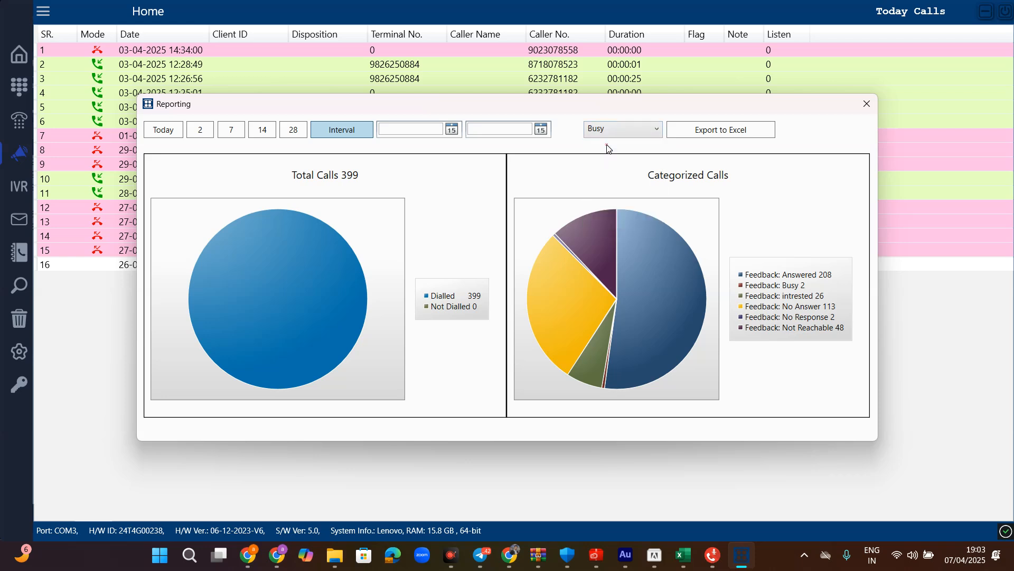
# - Attempt an Excel export, dismiss both errors, close the report, and return to Chrome's whiteboard
pyautogui.click(702, 138)
pyautogui.click(612, 324)
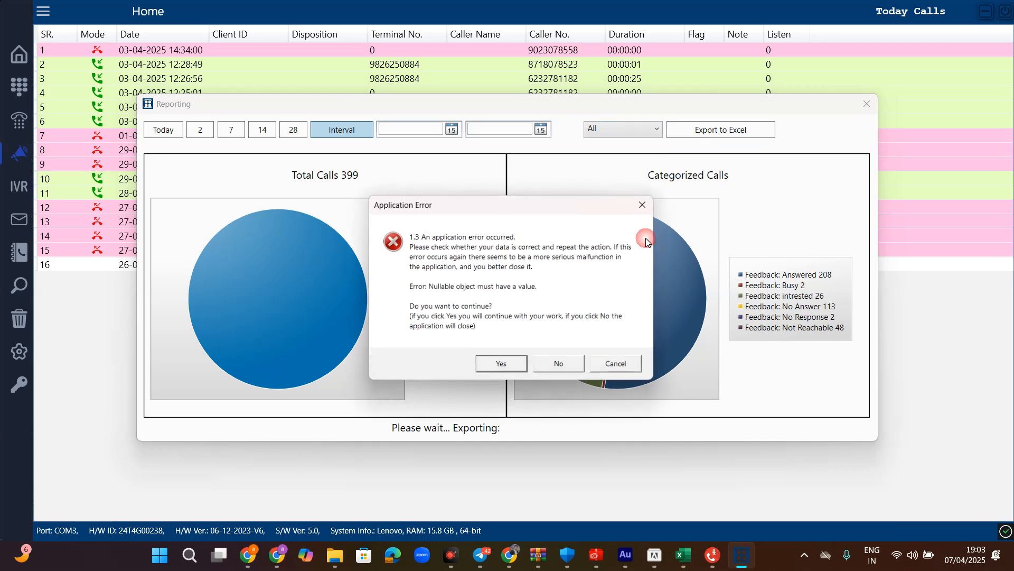
pyautogui.click(646, 204)
pyautogui.click(867, 103)
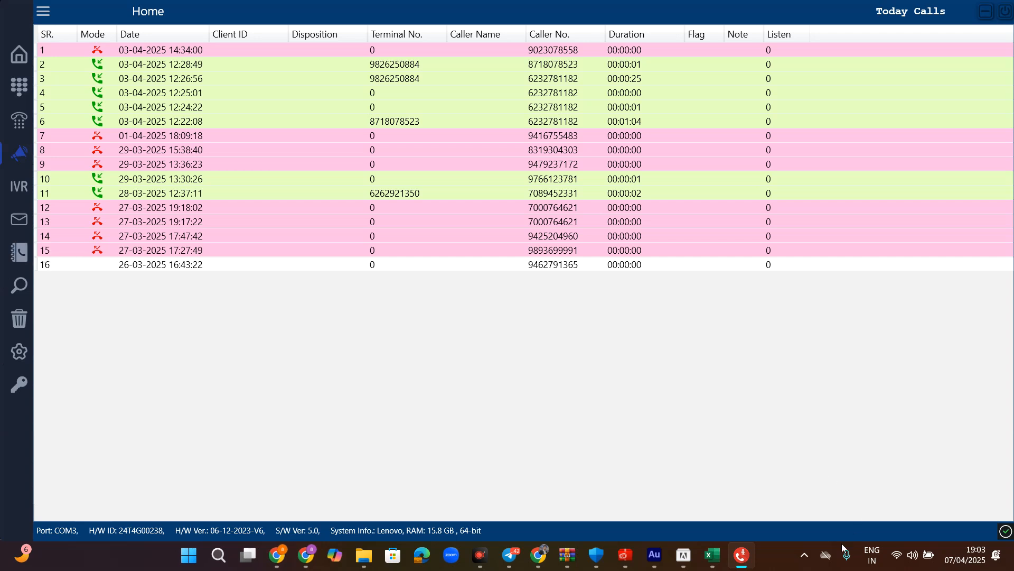
pyautogui.click(306, 555)
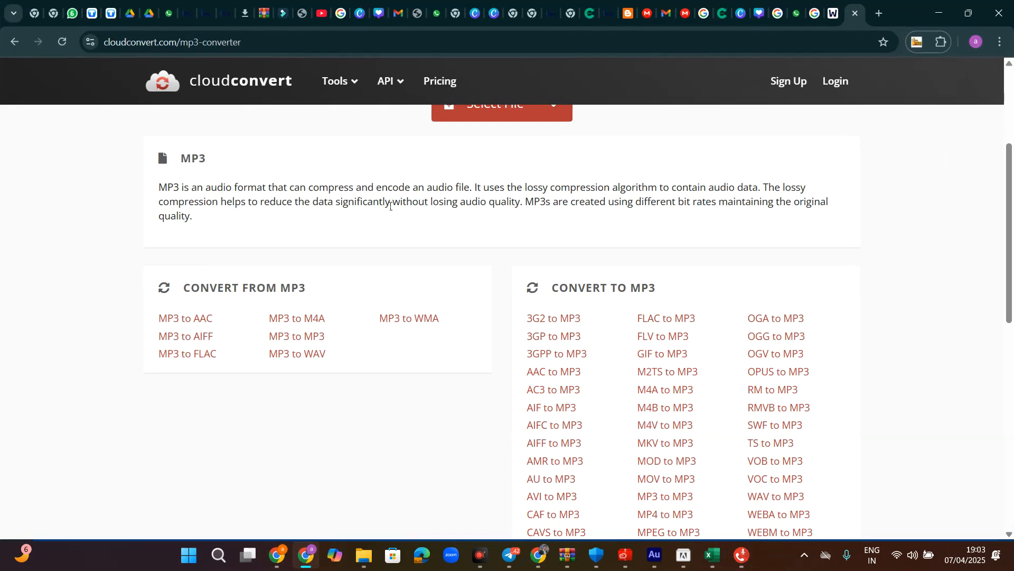
pyautogui.click(834, 13)
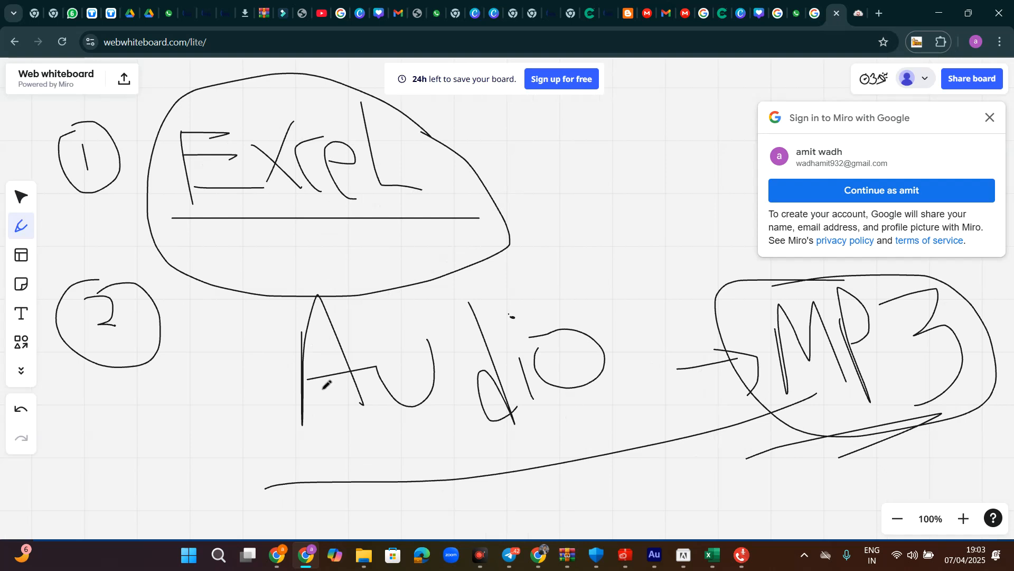
# - Loop around the Audio and MP3 notes, add an arrow toward MP3, and minimize the browser
pyautogui.moveTo(423, 280); pyautogui.dragTo(236, 483)
pyautogui.moveTo(287, 509)
pyautogui.mouseDown()
pyautogui.moveTo(737, 288)
pyautogui.moveTo(313, 211)
pyautogui.mouseUp()
pyautogui.moveTo(584, 296)
pyautogui.mouseDown()
pyautogui.moveTo(794, 285)
pyautogui.moveTo(782, 279)
pyautogui.moveTo(761, 305)
pyautogui.mouseUp()
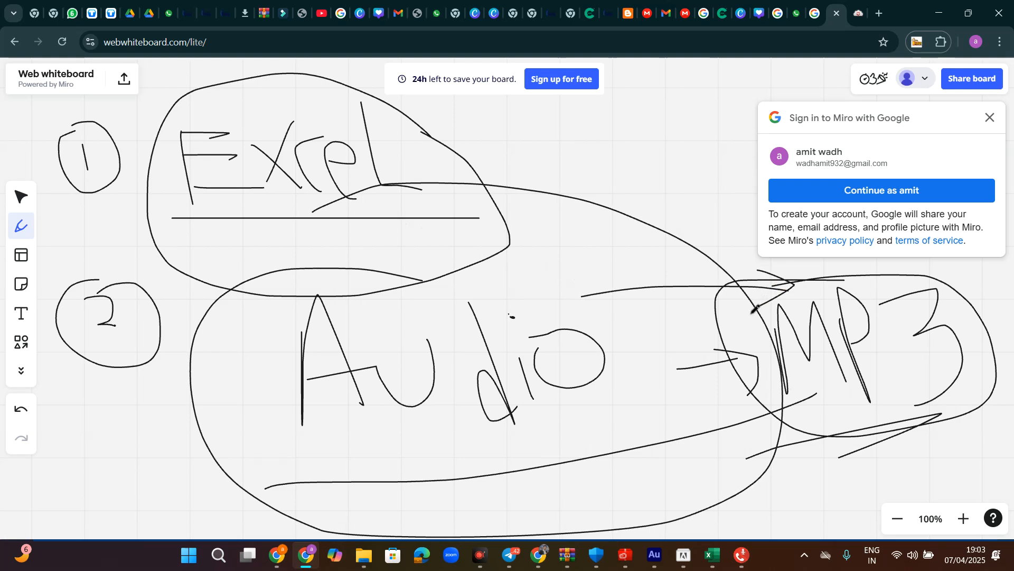
pyautogui.click(946, 20)
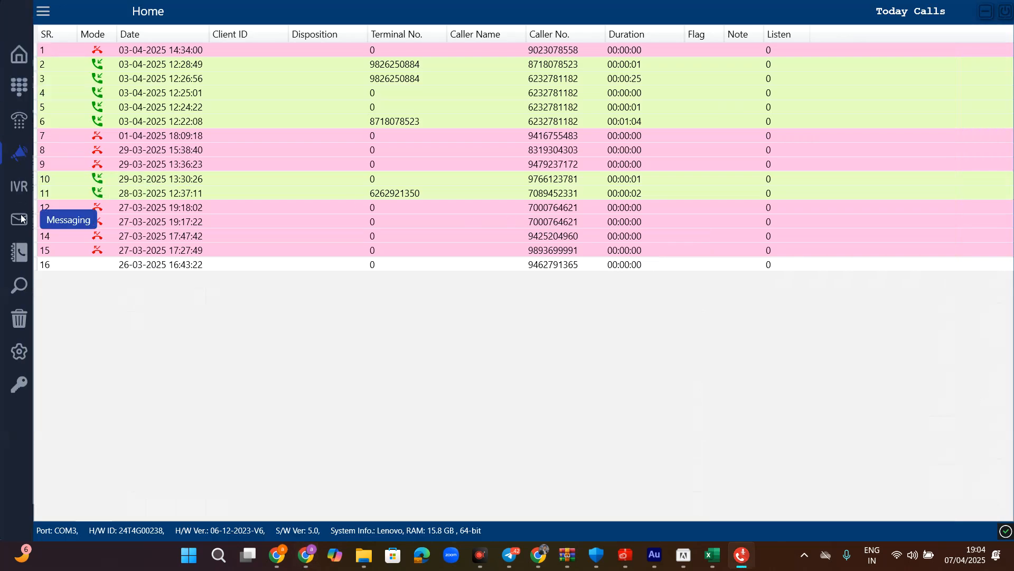
# - Enter a default routing phone number in the IVR settings and save it
pyautogui.click(18, 192)
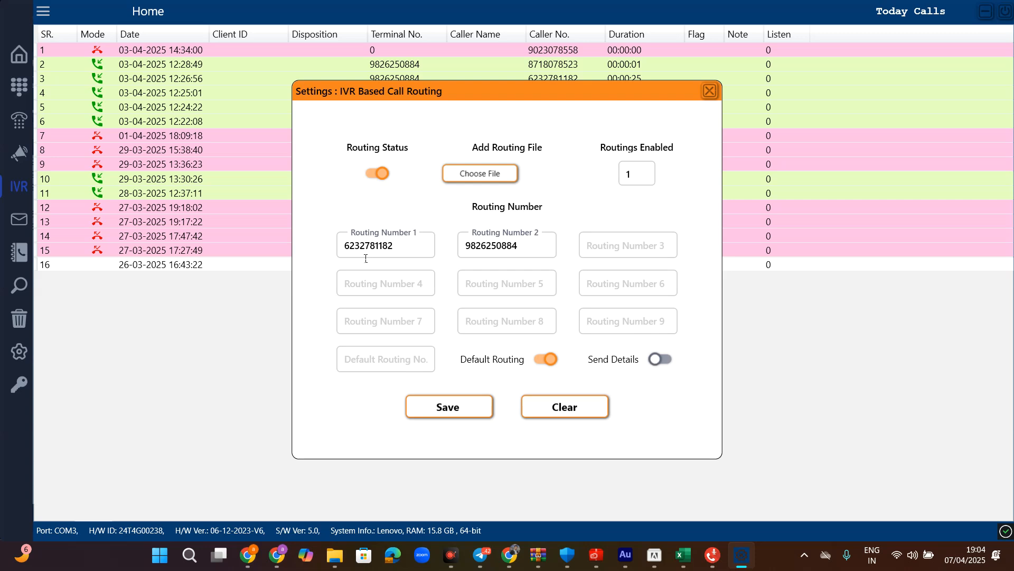
pyautogui.click(372, 362)
pyautogui.click(370, 362)
pyautogui.write('677676767')
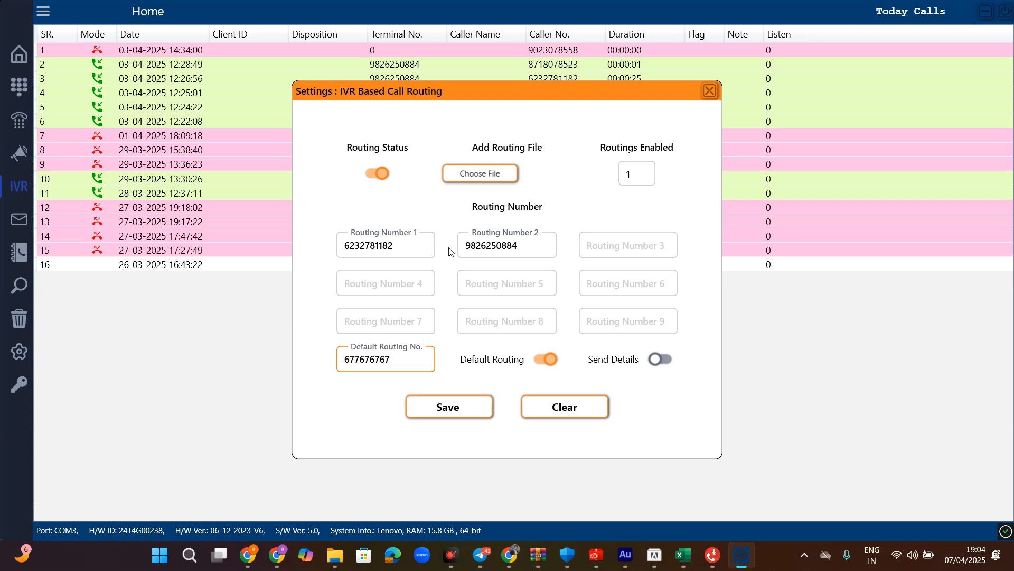
pyautogui.click(636, 174)
pyautogui.click(434, 355)
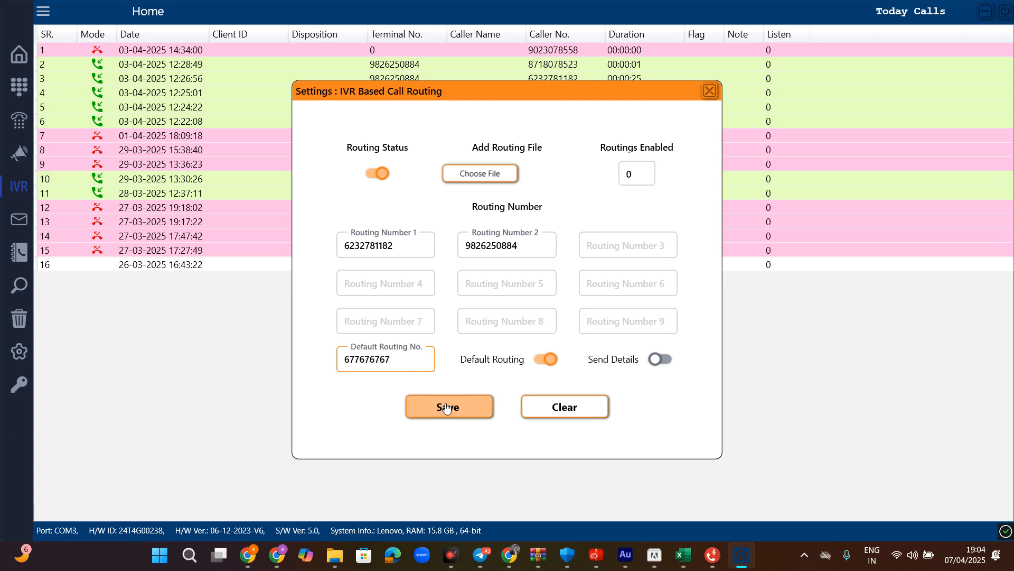
pyautogui.click(448, 405)
# - Switch off IVR Routing Status and Default Routing, then bring the recorder window forward
pyautogui.click(19, 186)
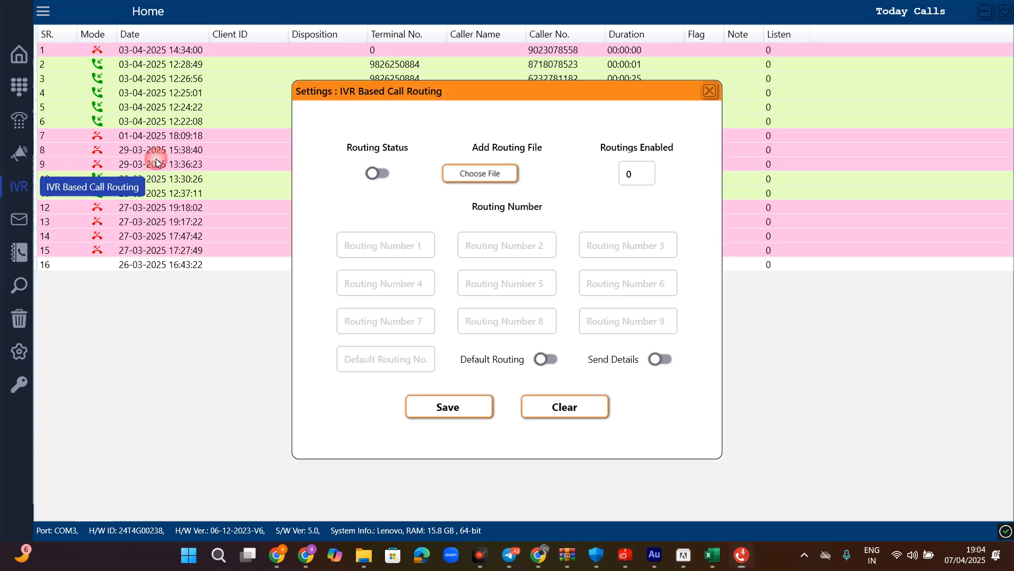
pyautogui.click(389, 176)
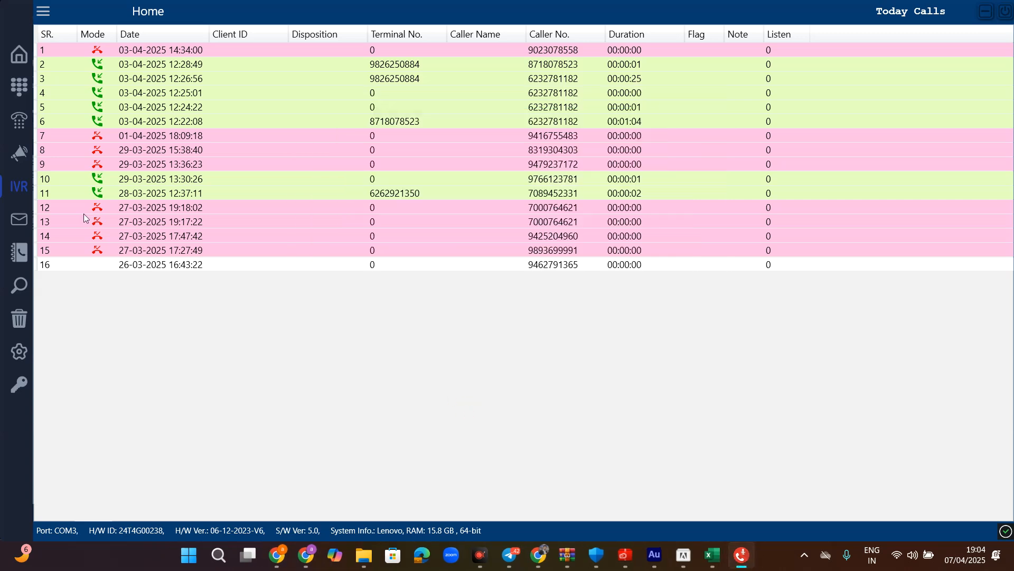
pyautogui.click(21, 187)
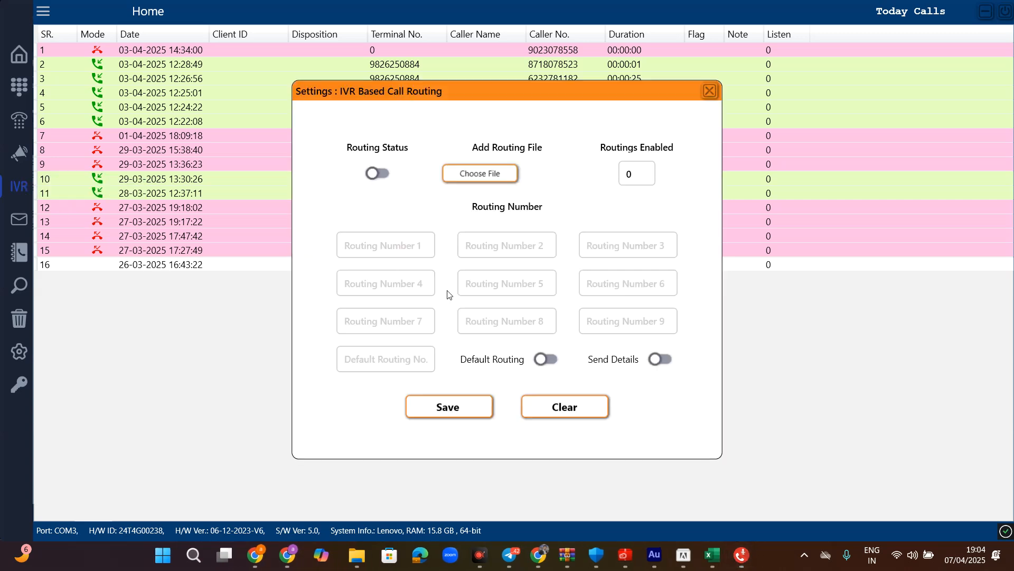
pyautogui.click(545, 358)
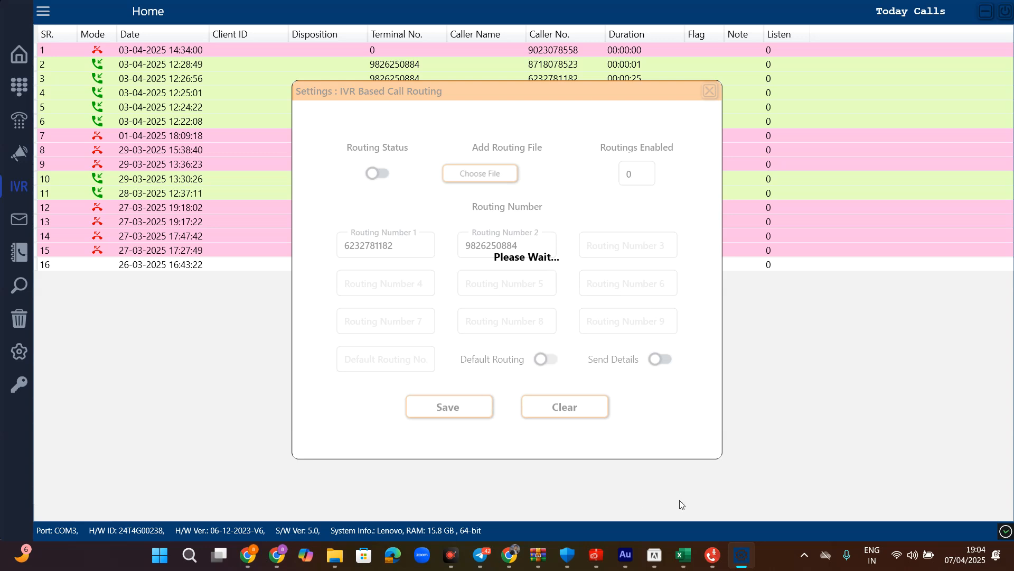
pyautogui.moveTo(714, 553)
pyautogui.moveTo(450, 555)
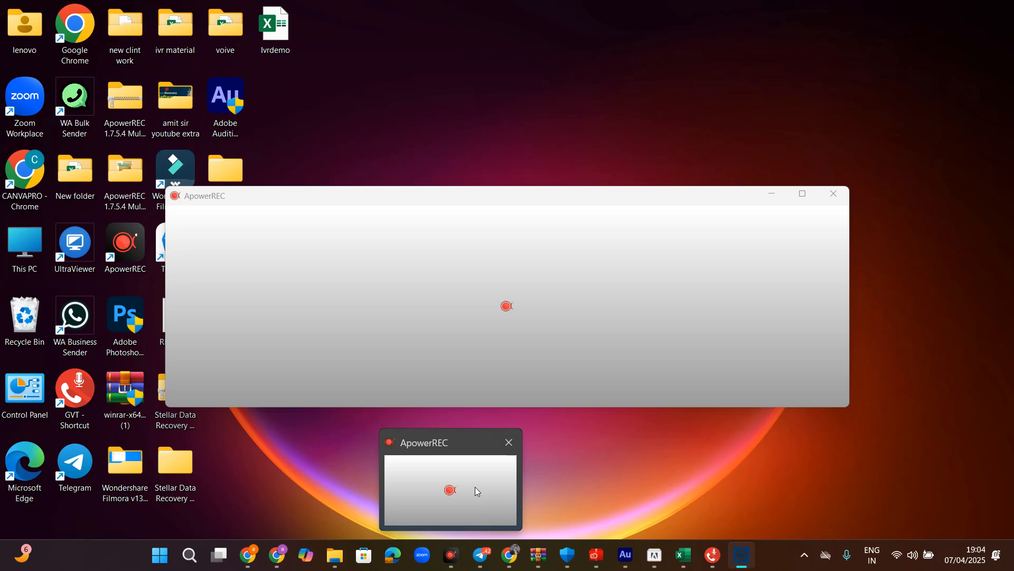
pyautogui.click(474, 487)
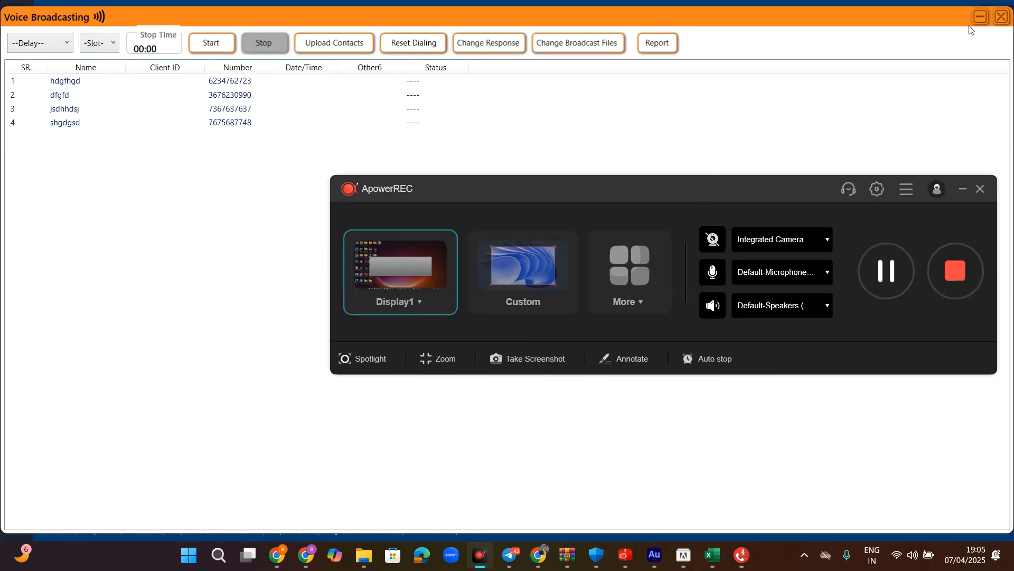
# - Minimize the Voice Broadcasting window to reveal the Today Calls log
pyautogui.click(980, 17)
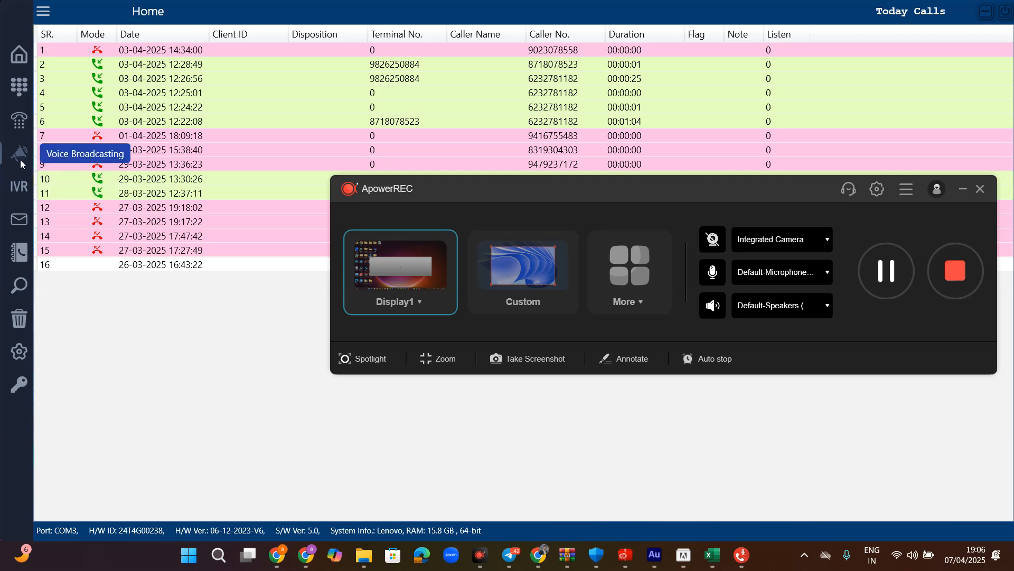
# - Open the Auto-Dialer and view the Manage Dialer Contacts upload options, then close the Add Calls dialog
pyautogui.click(21, 121)
pyautogui.moveTo(442, 188); pyautogui.dragTo(515, 189)
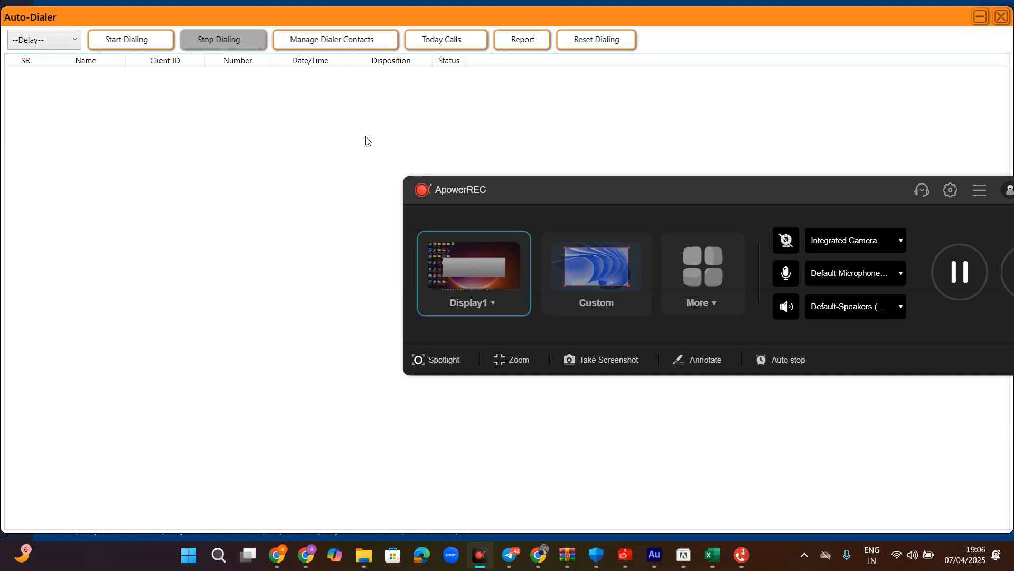
pyautogui.click(332, 48)
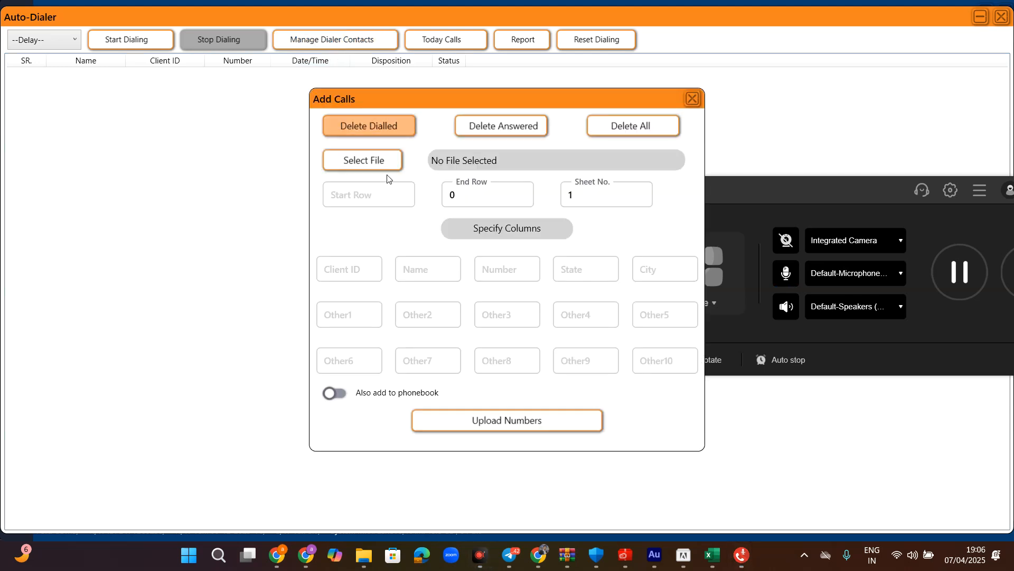
pyautogui.click(692, 99)
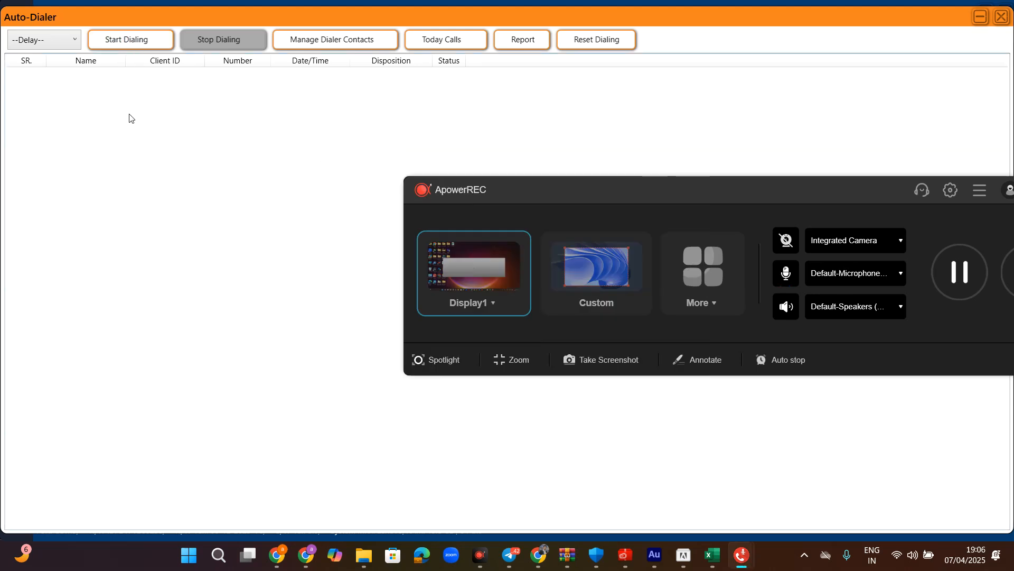
pyautogui.moveTo(835, 194); pyautogui.dragTo(622, 187)
# - Close the Auto-Dialer and enter four comma-separated recipient phone numbers in Messaging
pyautogui.click(1002, 16)
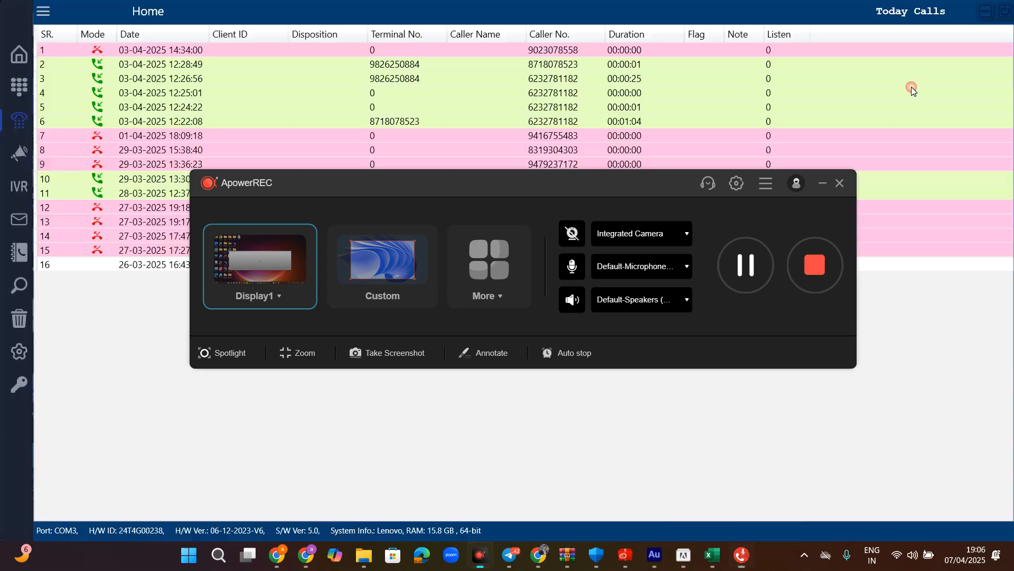
pyautogui.click(21, 233)
pyautogui.moveTo(343, 186); pyautogui.dragTo(726, 332)
pyautogui.click(366, 150)
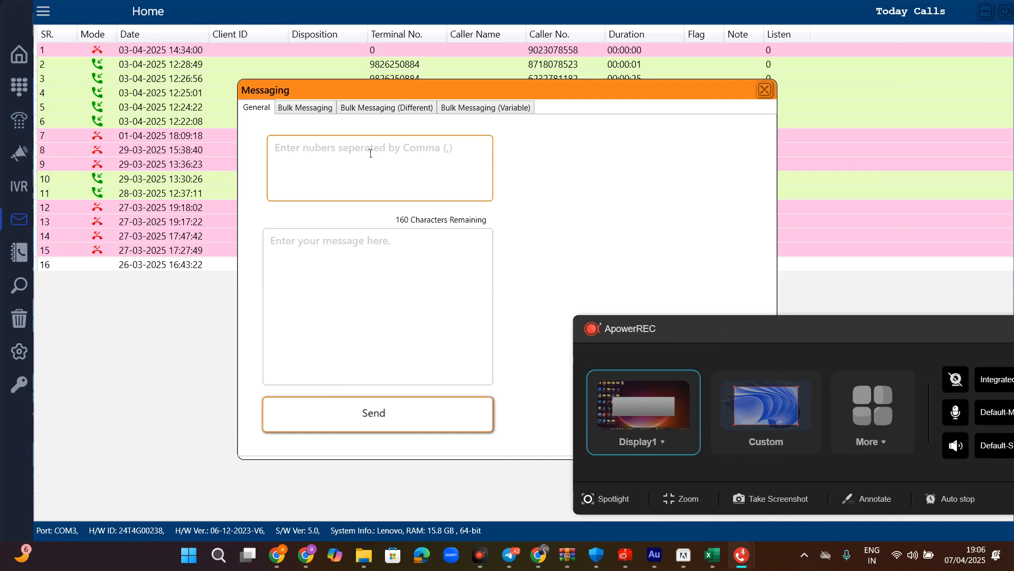
pyautogui.write('76667877')
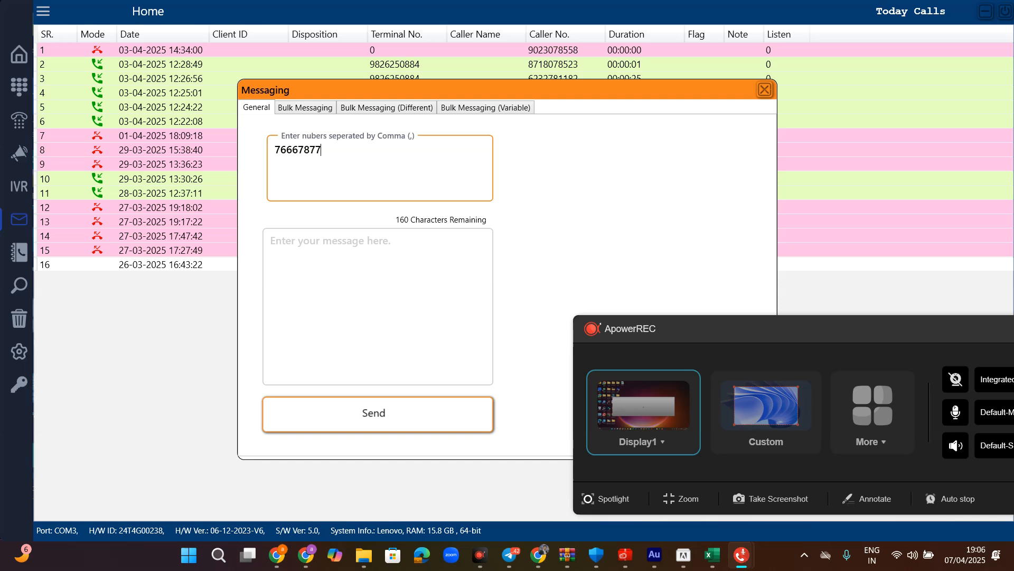
pyautogui.write('7,7676767676,7676766,')
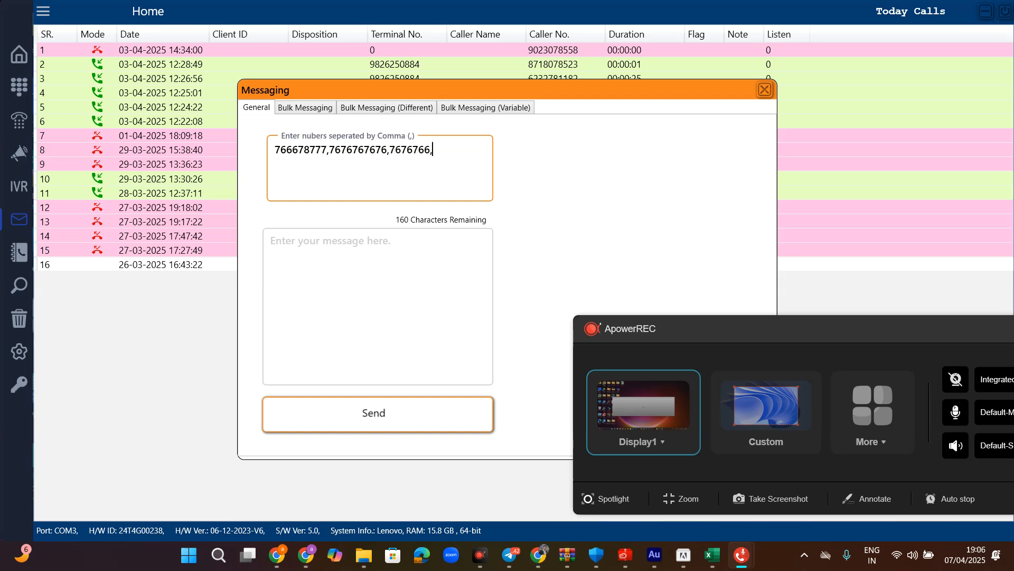
pyautogui.write('872872837')
# - Send the text 'efererr', close Messaging, and reopen the Voice Broadcasting window
pyautogui.click(347, 263)
pyautogui.write('efererr')
pyautogui.click(401, 431)
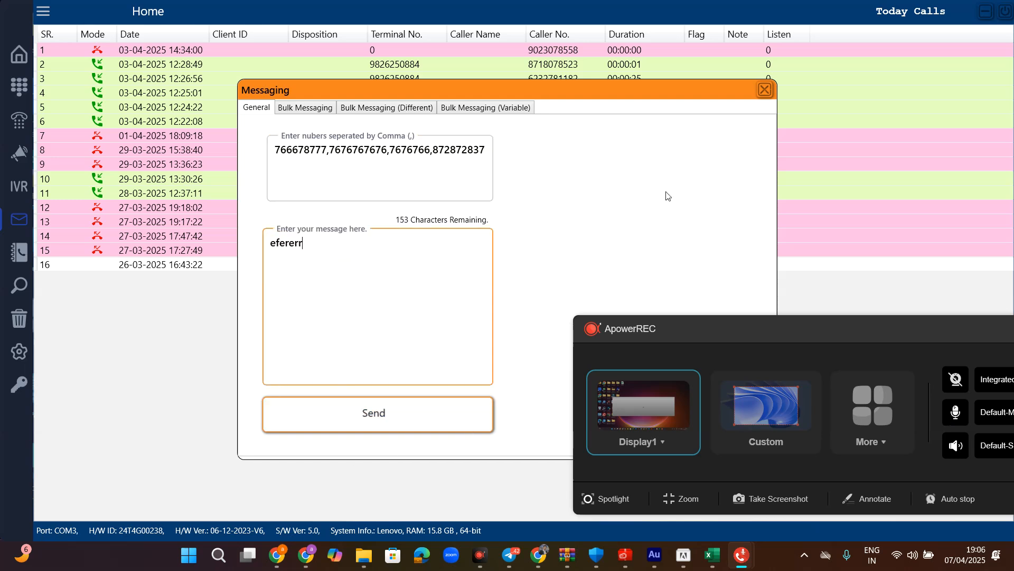
pyautogui.click(764, 89)
pyautogui.moveTo(766, 341); pyautogui.dragTo(478, 168)
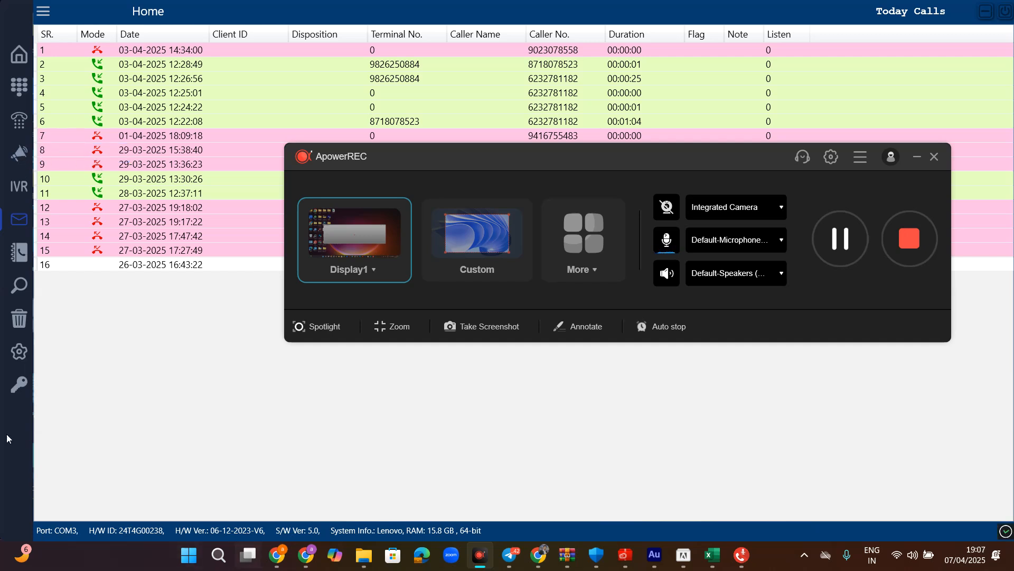
pyautogui.click(19, 153)
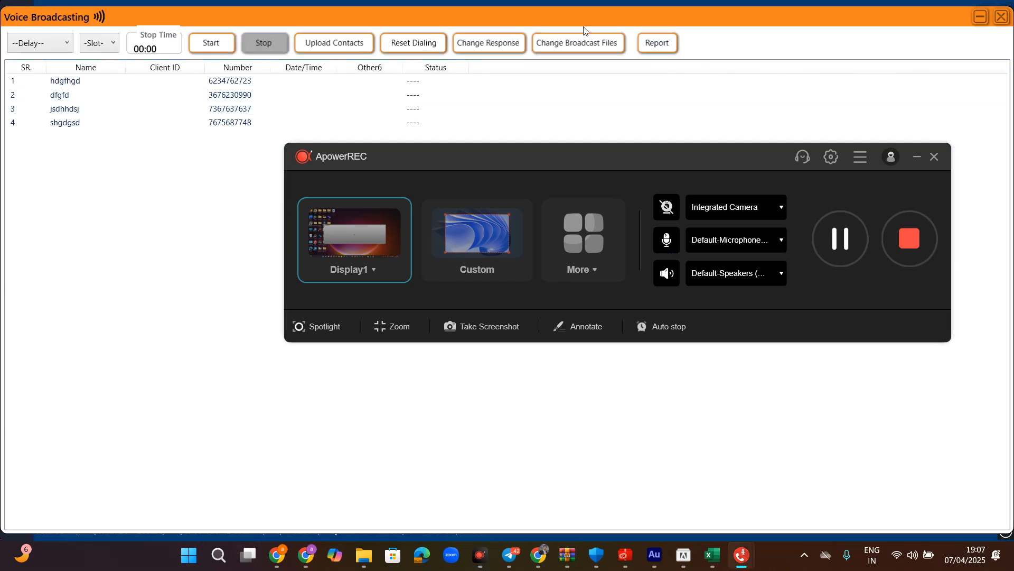
# - Open Change Broadcast Files and play the MP3 assigned to IVR Slot 0
pyautogui.click(584, 39)
pyautogui.moveTo(561, 153); pyautogui.dragTo(538, 370)
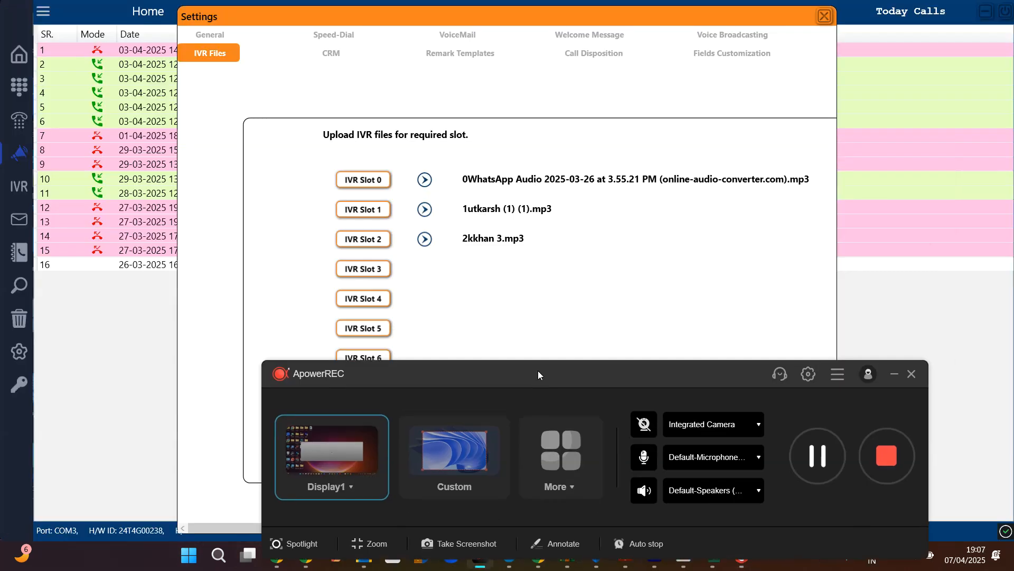
pyautogui.click(424, 182)
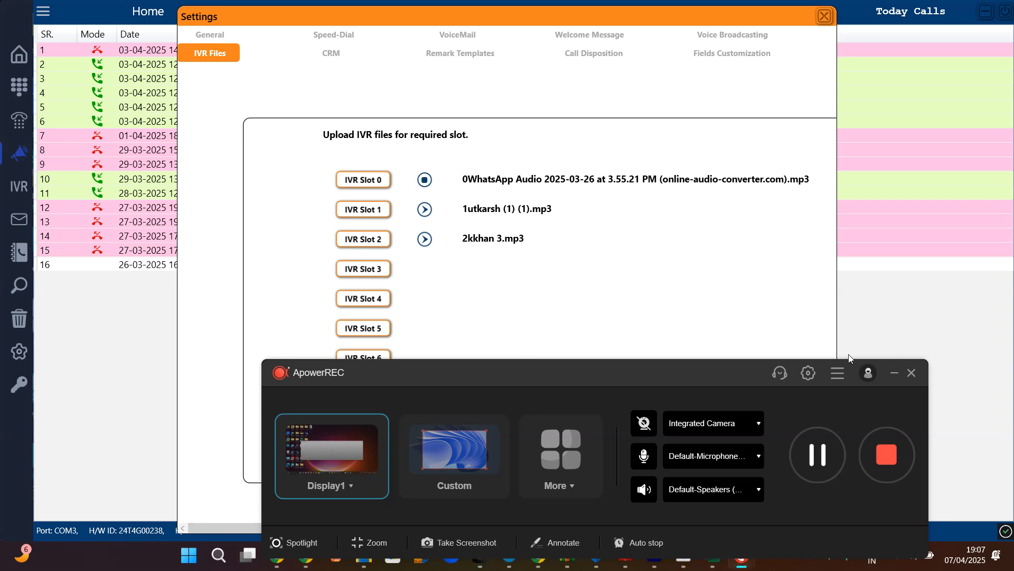
pyautogui.moveTo(726, 372); pyautogui.dragTo(774, 286)
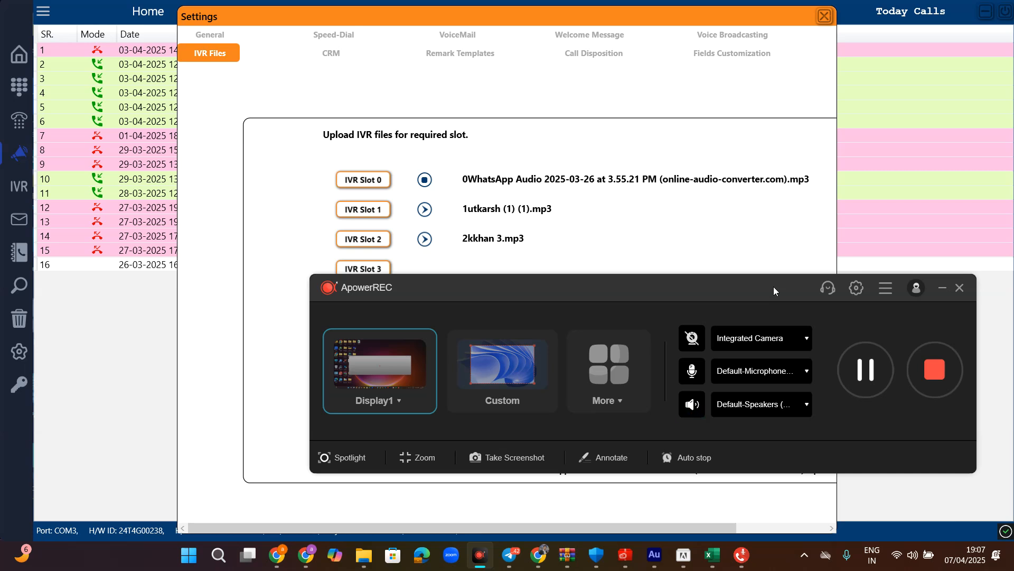
pyautogui.moveTo(780, 291); pyautogui.dragTo(642, 304)
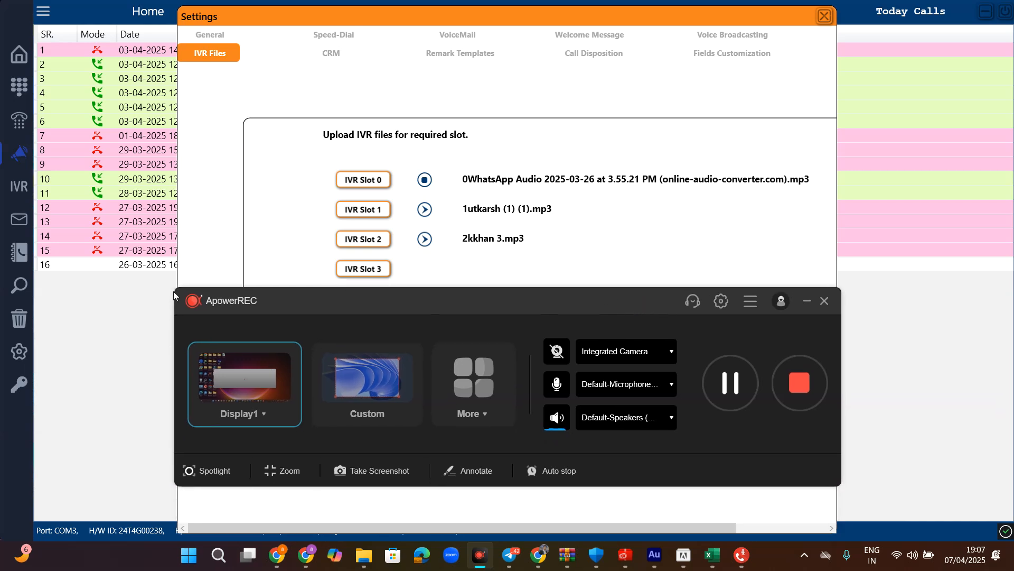
pyautogui.moveTo(315, 294)
pyautogui.mouseDown()
pyautogui.moveTo(496, 302)
pyautogui.moveTo(484, 330)
pyautogui.moveTo(529, 321)
pyautogui.moveTo(537, 300)
pyautogui.moveTo(535, 286)
pyautogui.moveTo(318, 280)
pyautogui.mouseUp()
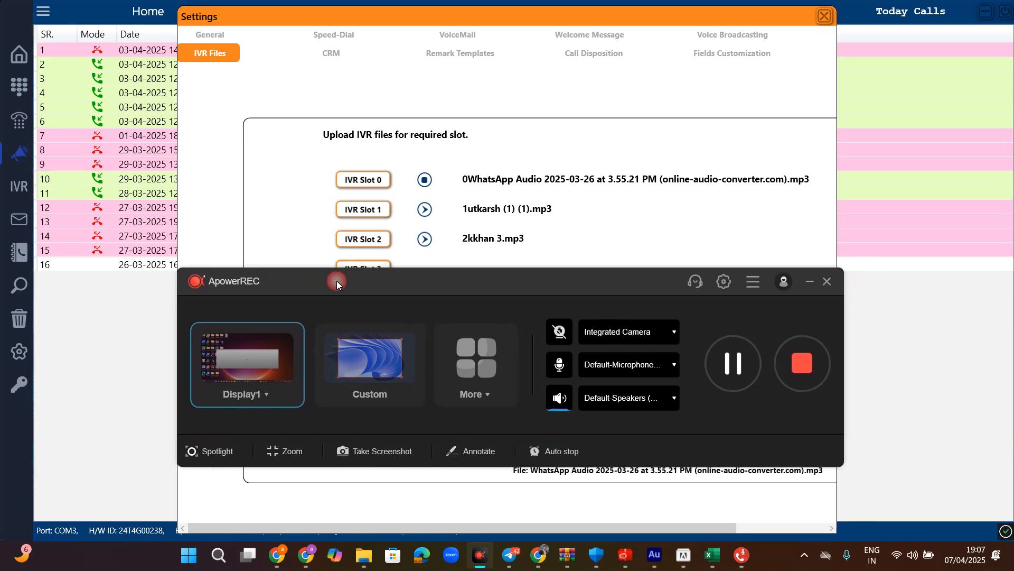
pyautogui.moveTo(538, 287); pyautogui.dragTo(582, 310)
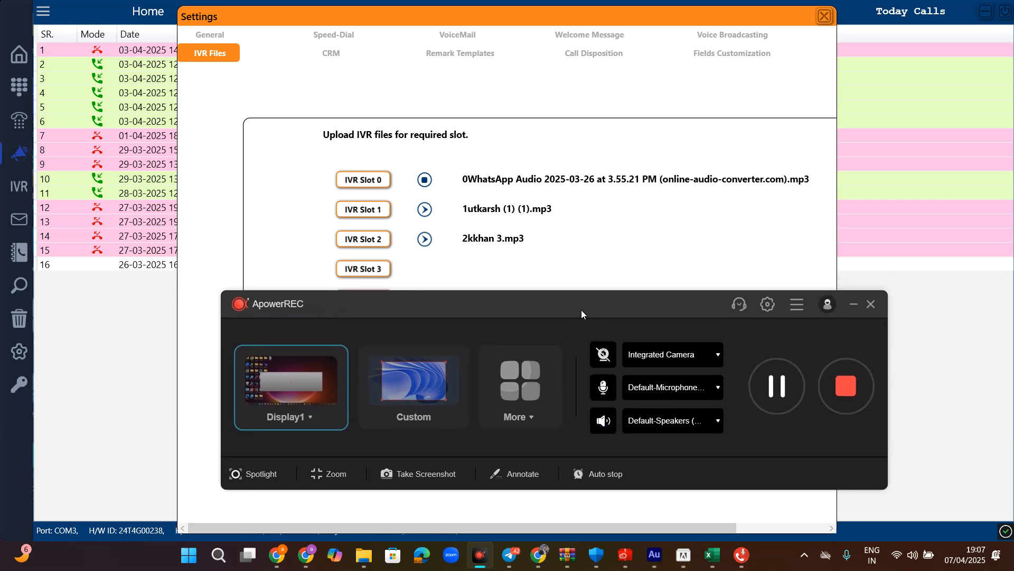